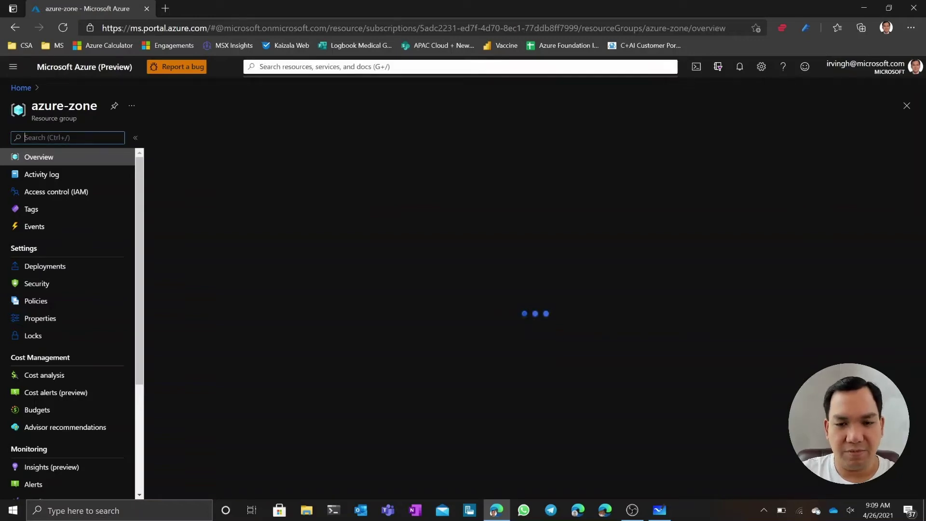
# Search for 'lab services' in the portal and begin creating a new lab account
pyautogui.write('la')
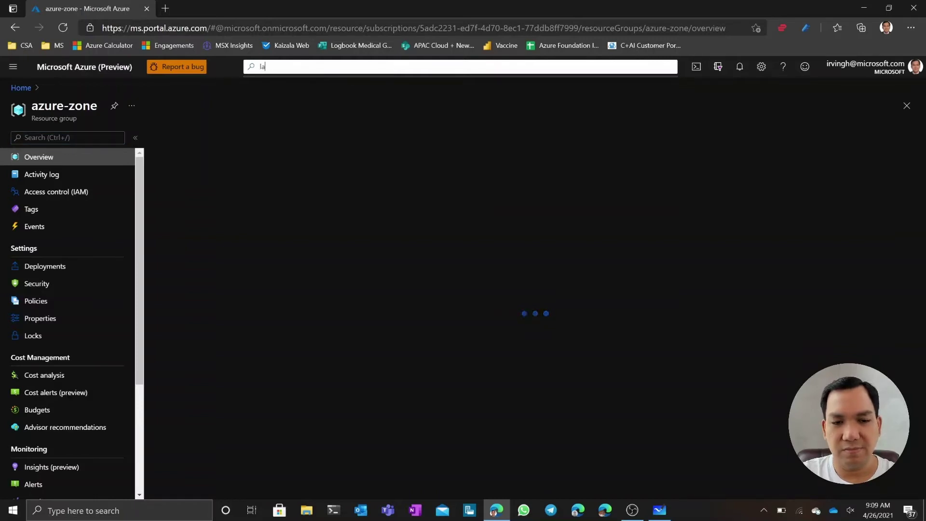
pyautogui.write('b serv')
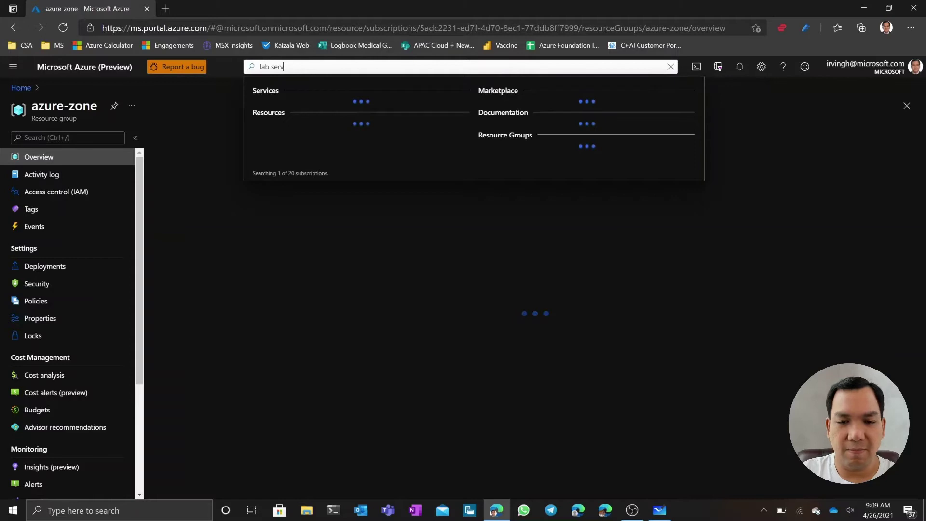
pyautogui.write('ices')
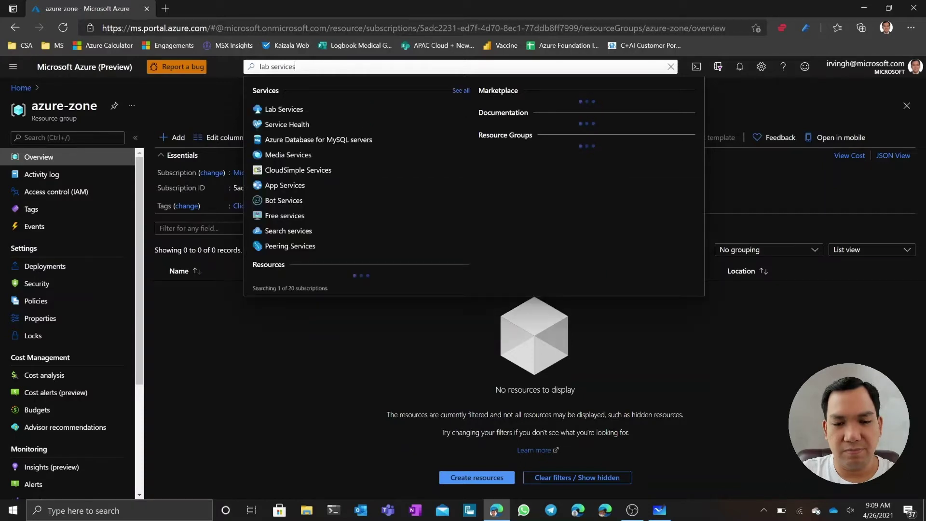
pyautogui.click(286, 110)
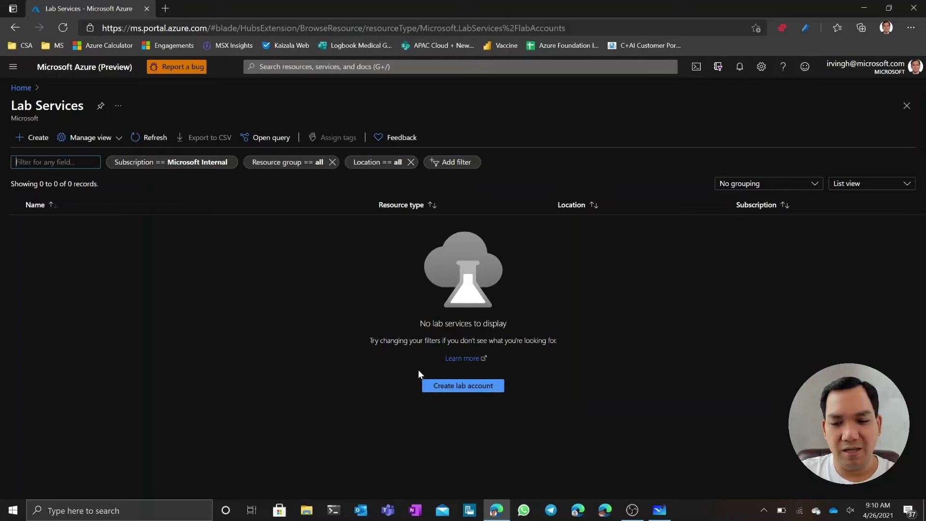
pyautogui.click(462, 390)
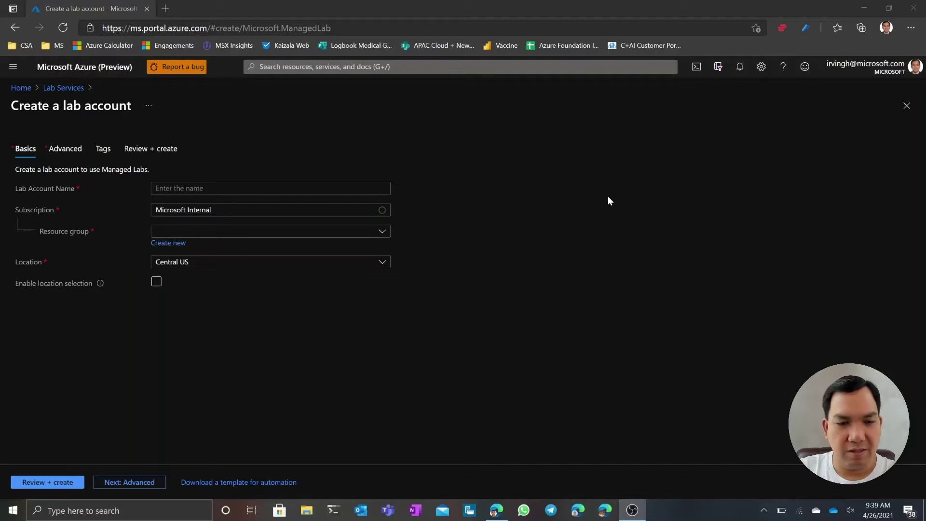
# Name the lab account AzureZoneTestLab, put it in the azure-zone resource group, and go to Advanced settings
pyautogui.click(270, 188)
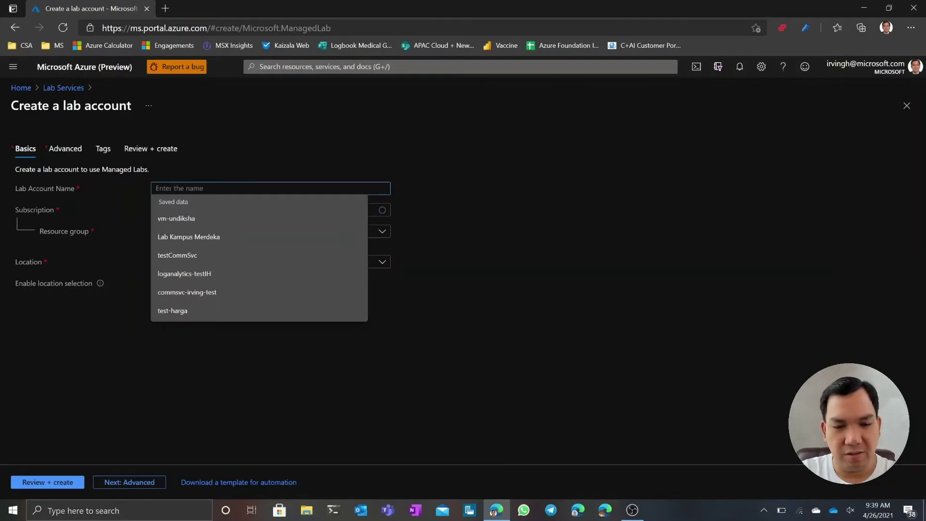
pyautogui.write('Azure Zon')
pyautogui.press('BackSpace')
pyautogui.press('BackSpace')
pyautogui.press('BackSpace')
pyautogui.press('BackSpace')
pyautogui.write('Zone')
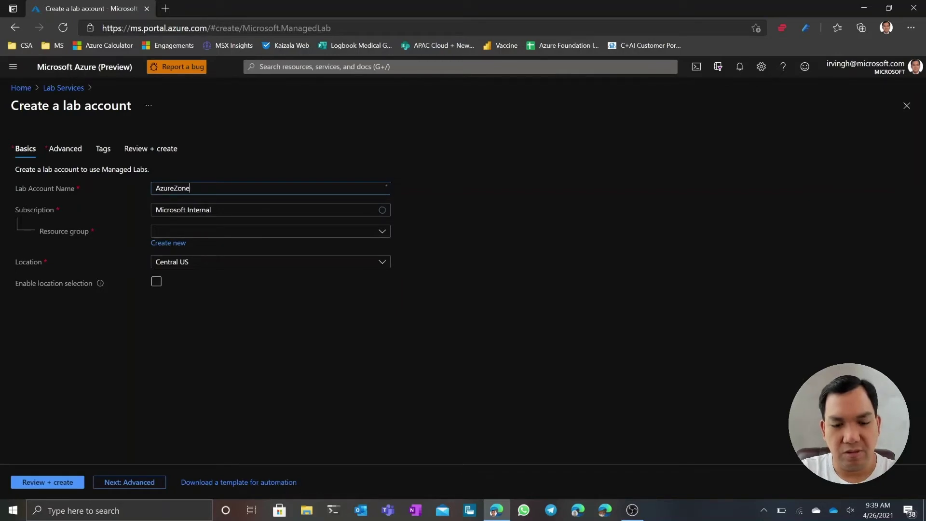
pyautogui.write('TestLab')
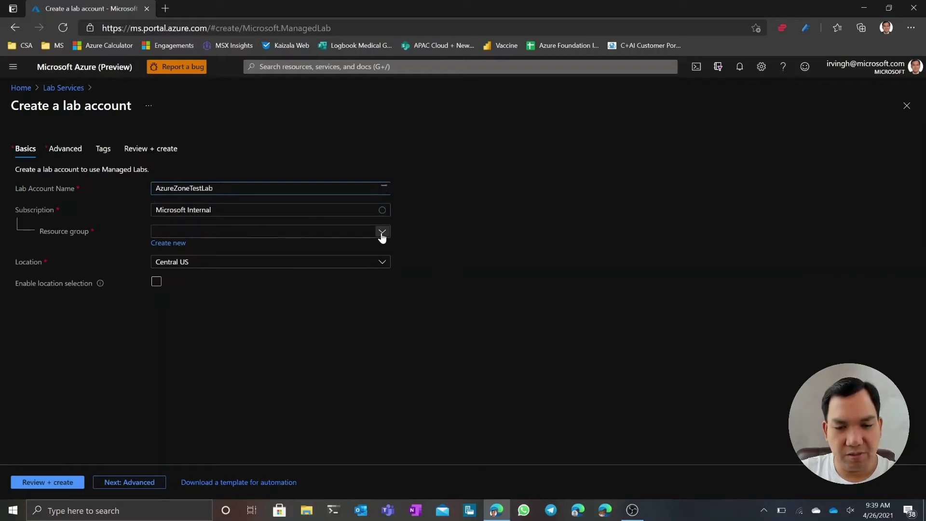
pyautogui.click(382, 234)
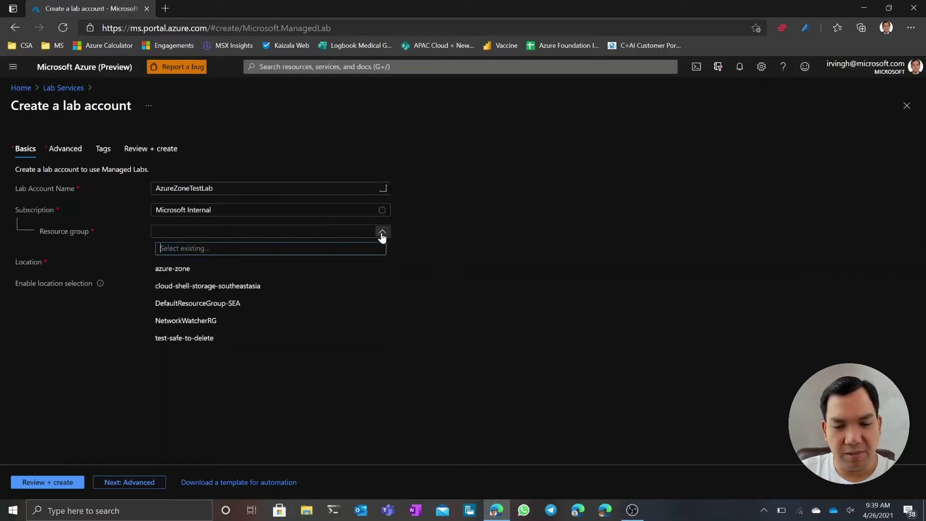
pyautogui.click(183, 270)
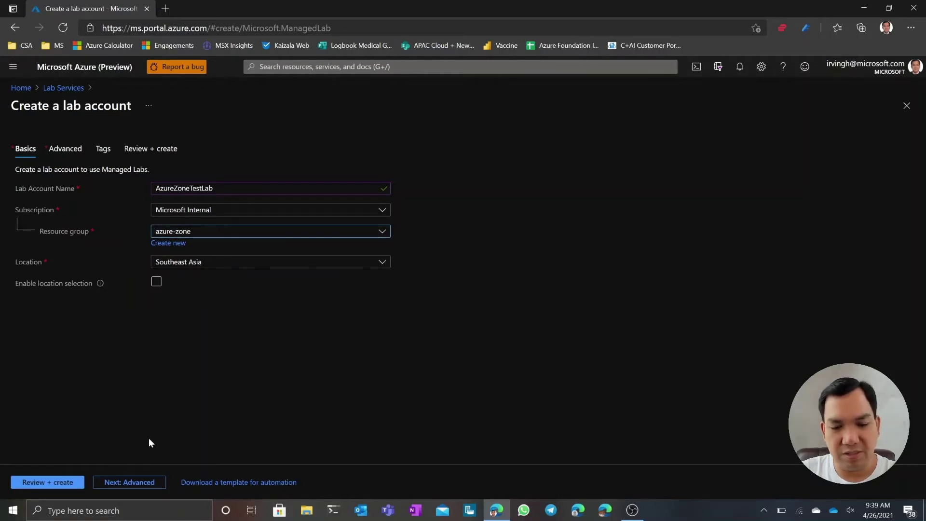
pyautogui.click(149, 482)
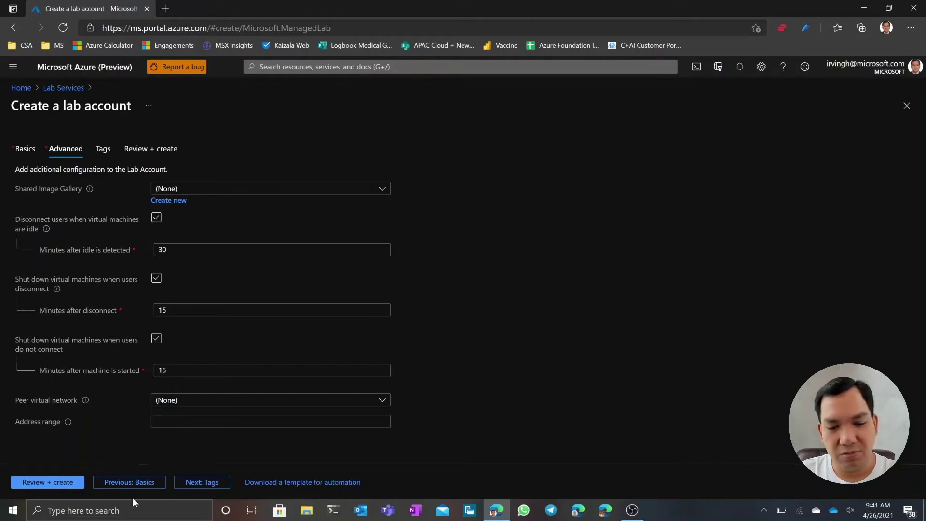
# Review and create the AzureZoneTestLab lab account, then watch the deployment progress in Notifications
pyautogui.click(72, 488)
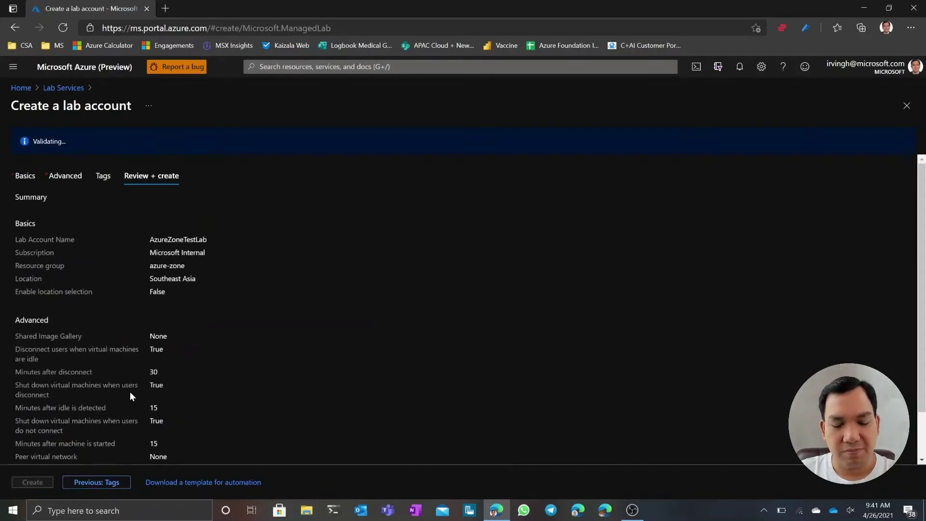
pyautogui.click(34, 482)
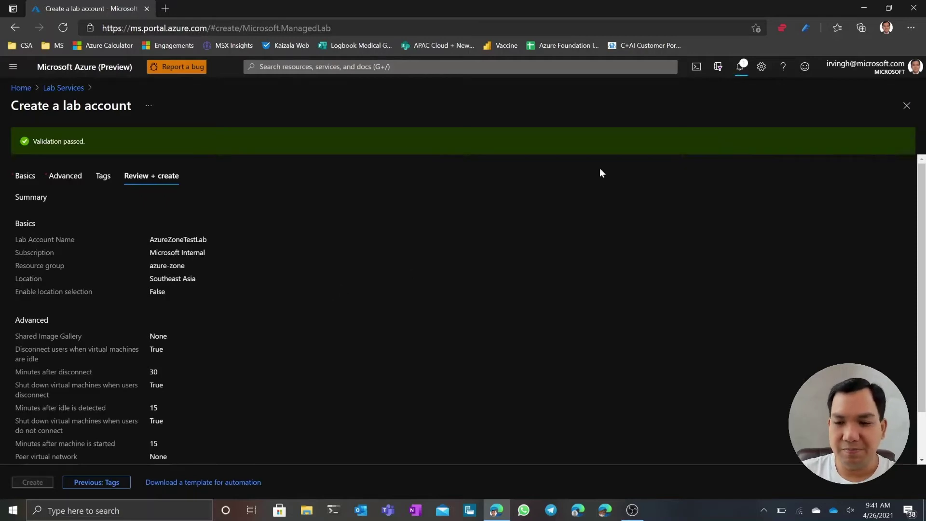
pyautogui.click(742, 72)
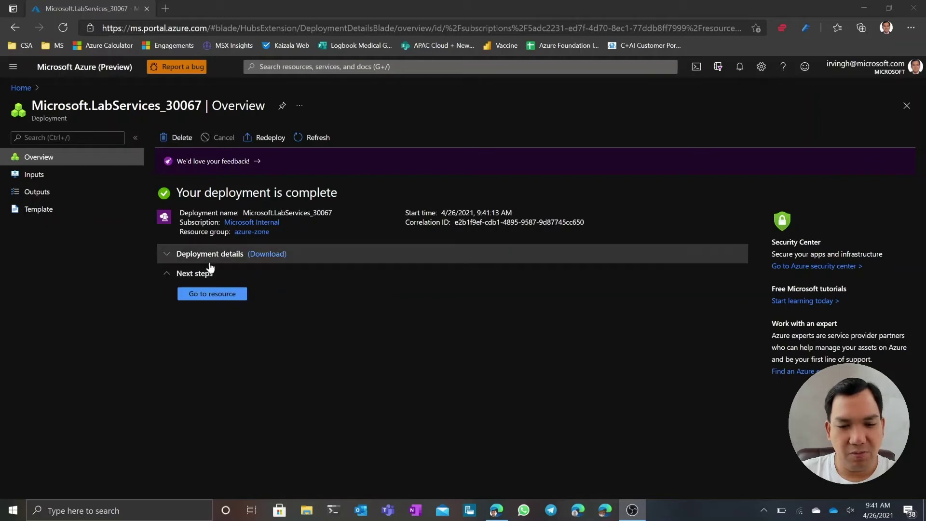
# Open the AzureZoneTestLab resource from the finished deployment and scroll its overview
pyautogui.click(219, 295)
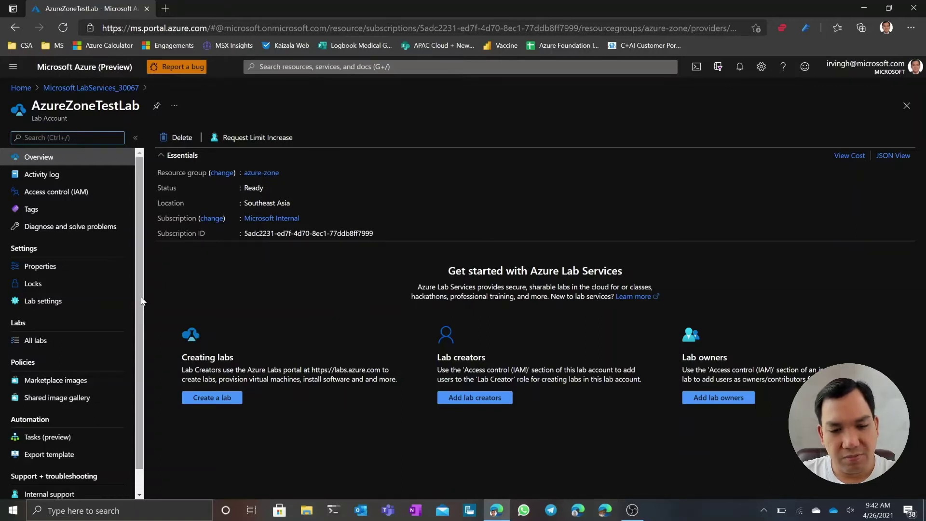
pyautogui.scroll(-1, 140, 306)
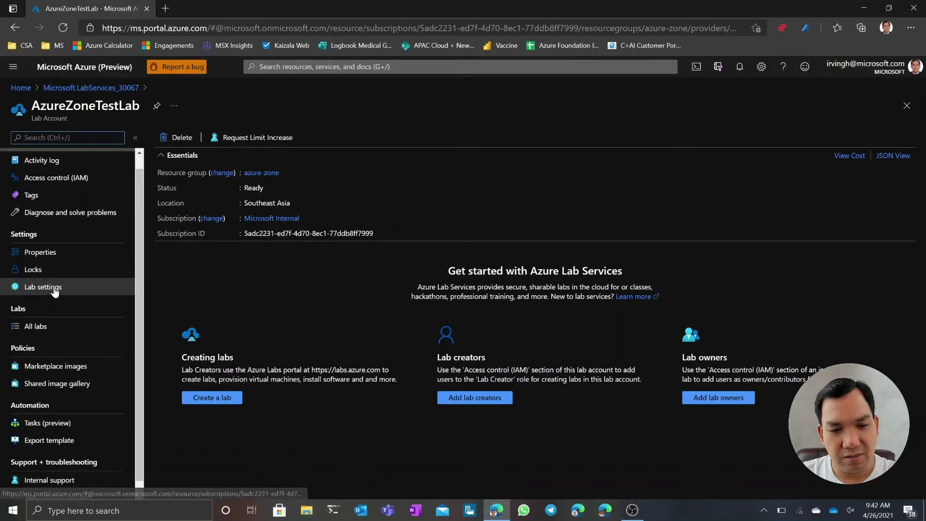
# Begin a new role assignment from AzureZoneTestLab's Access control (IAM) page
pyautogui.click(73, 178)
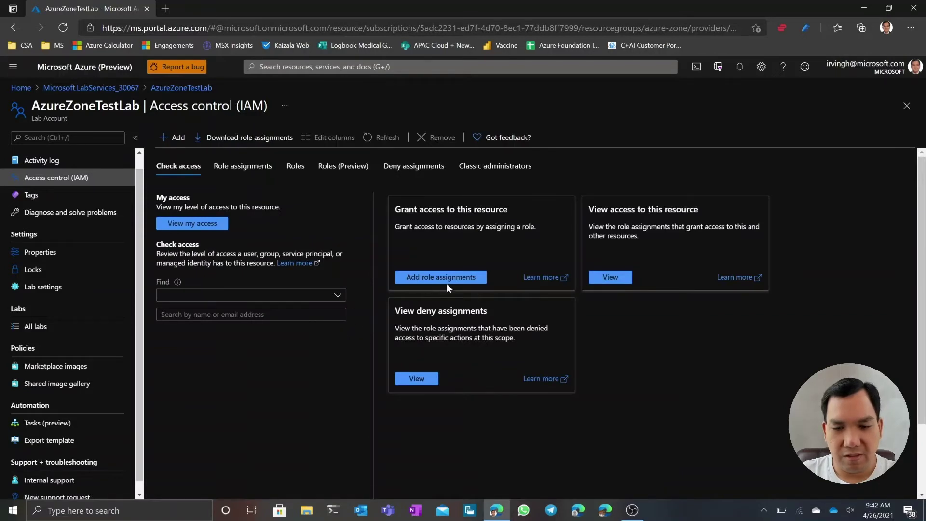
pyautogui.click(162, 141)
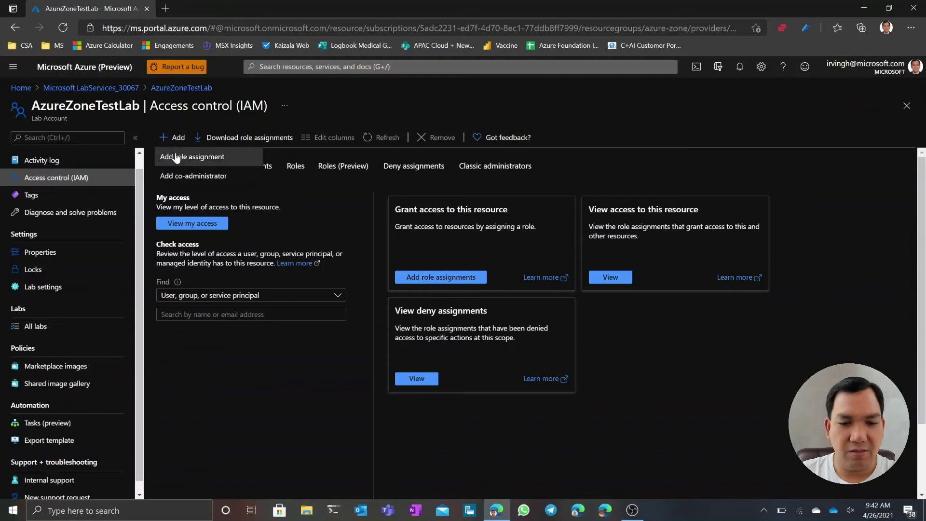
pyautogui.click(175, 153)
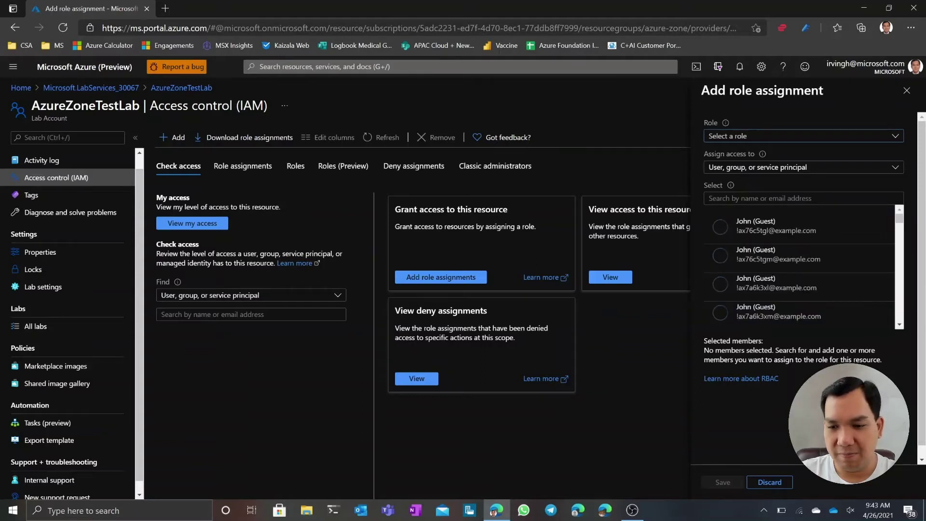
# Assign the Lab Creator role to the guest user, found by their e-mail address, and save
pyautogui.click(766, 137)
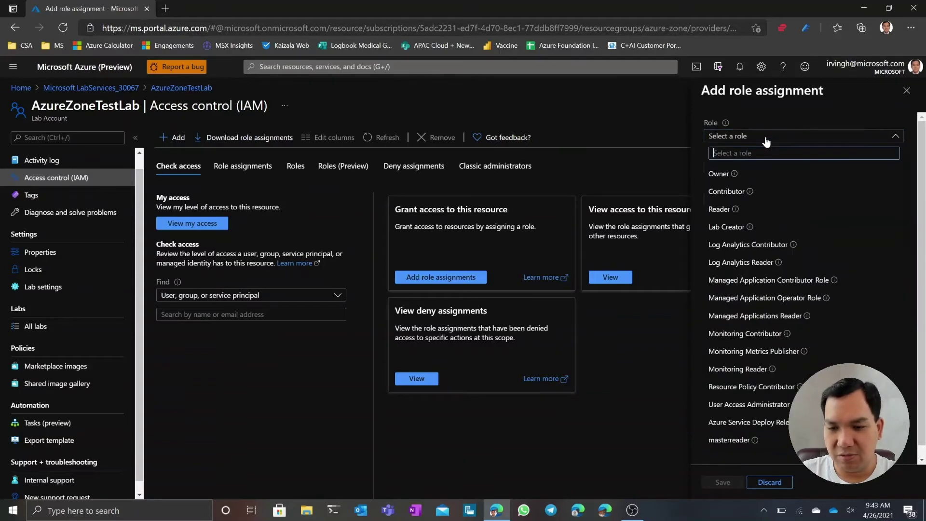
pyautogui.click(733, 234)
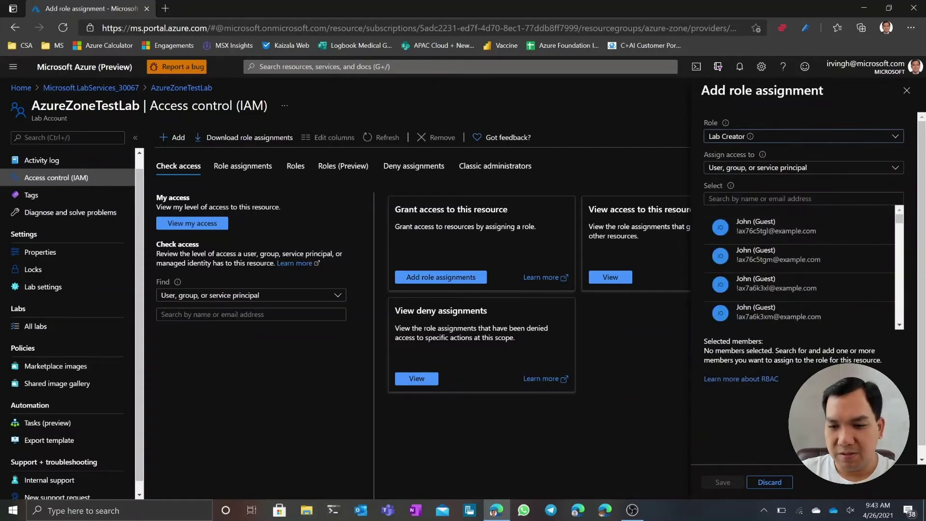
pyautogui.click(772, 198)
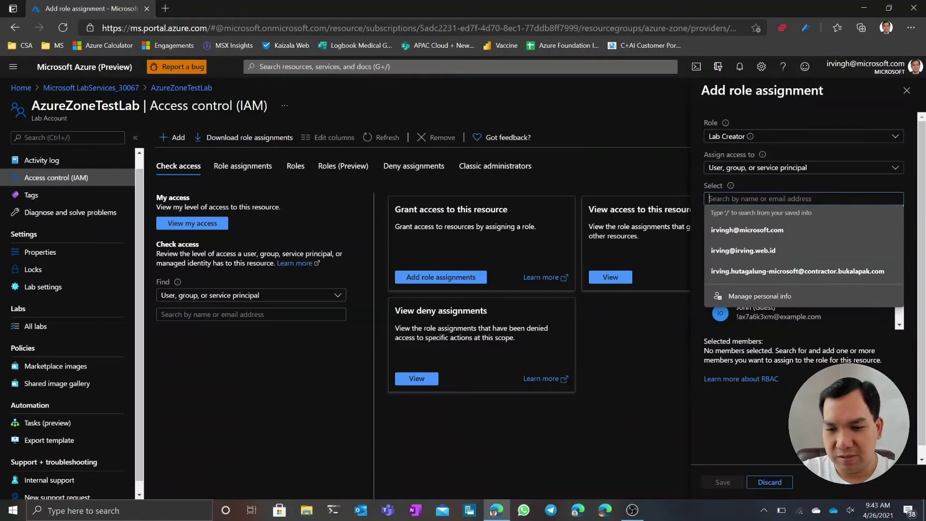
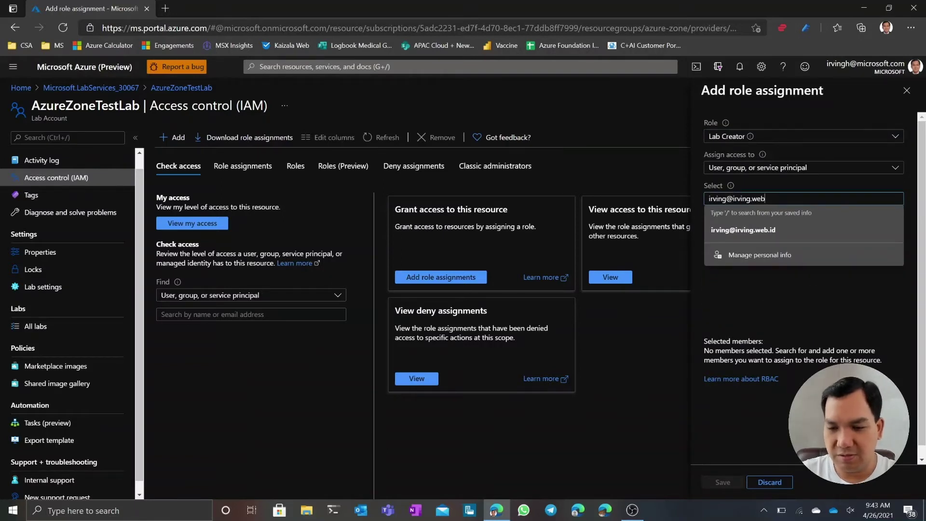
pyautogui.click(748, 229)
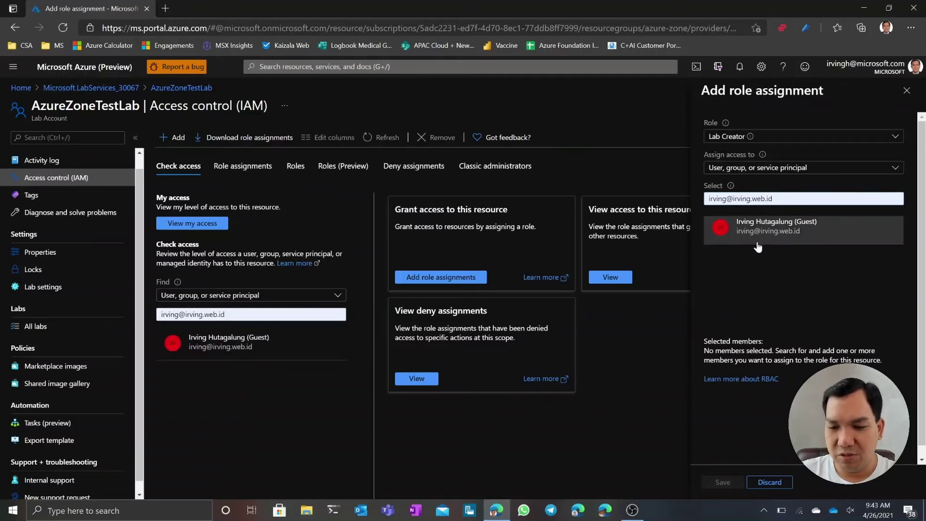
pyautogui.click(791, 231)
pyautogui.click(726, 482)
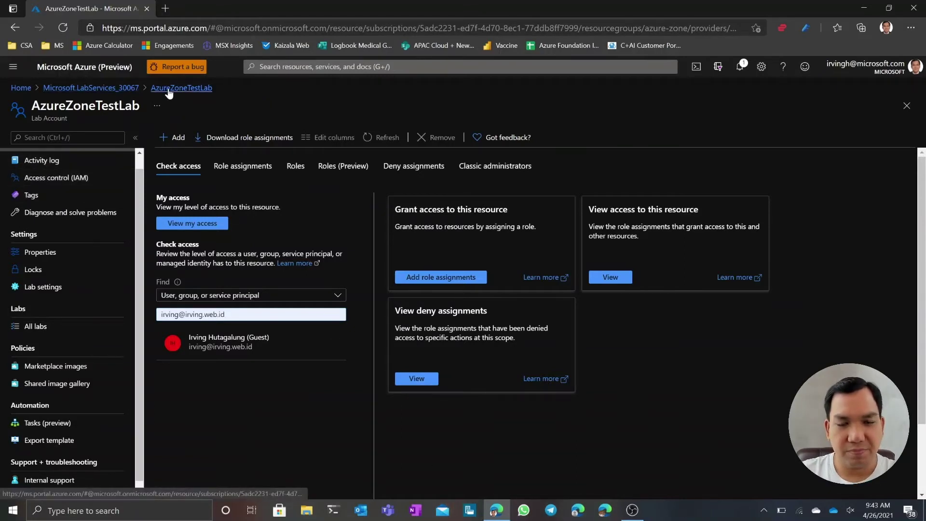
pyautogui.click(191, 94)
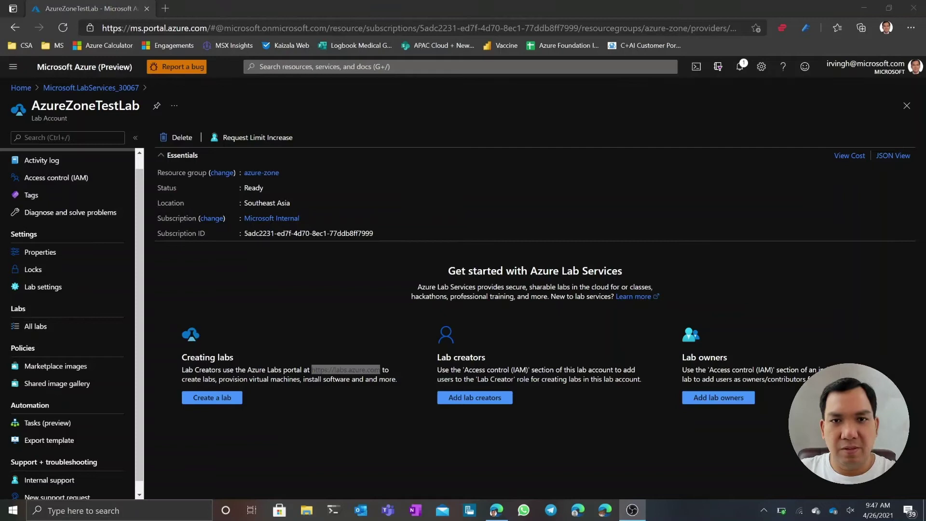
pyautogui.click(337, 309)
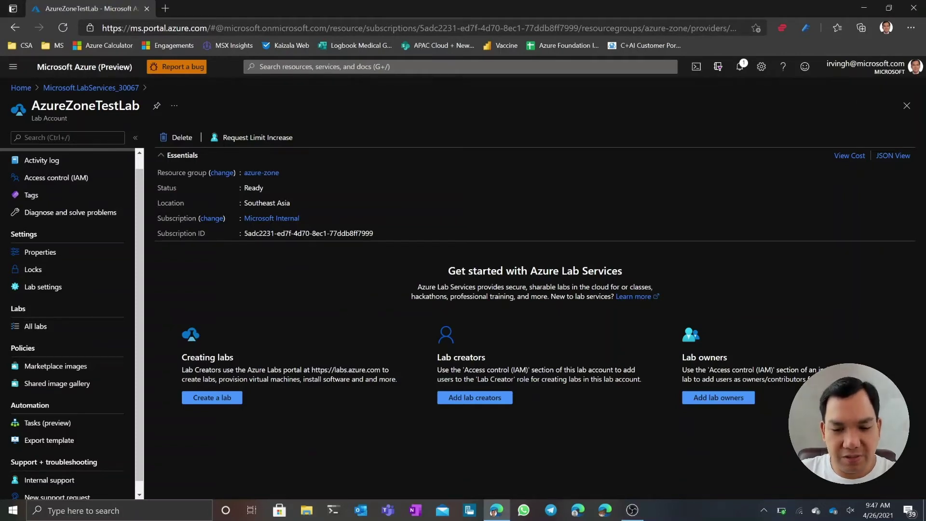
pyautogui.moveTo(310, 370); pyautogui.dragTo(381, 370)
pyautogui.hotkey('ctrl', 'c')
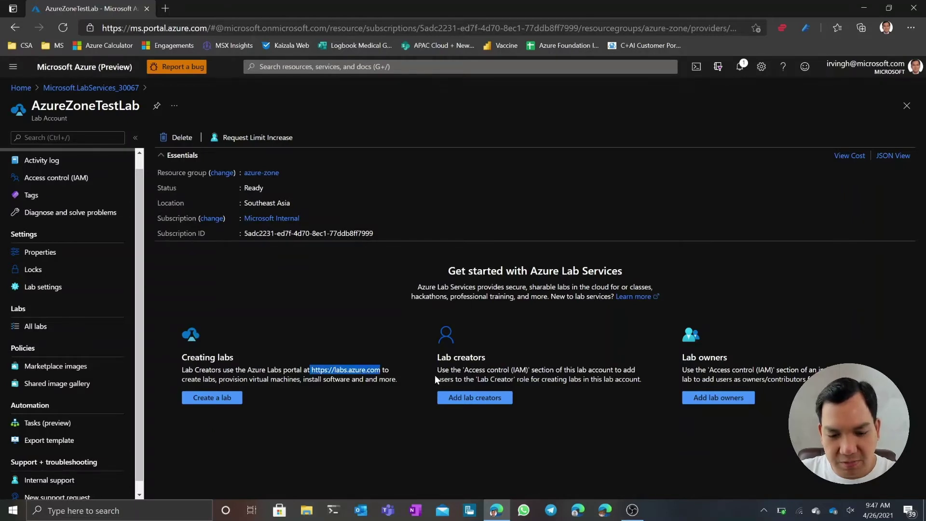
pyautogui.click(606, 509)
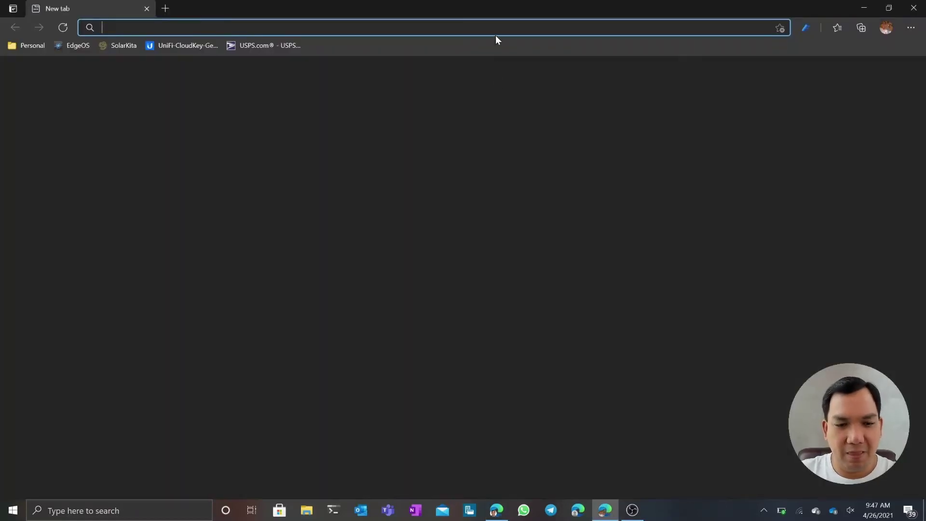
# Load labs.azure.com in Edge and check the signed-in profile and the AzureZoneTestLab account list
pyautogui.hotkey('ctrl', 'v')
pyautogui.press('Return')
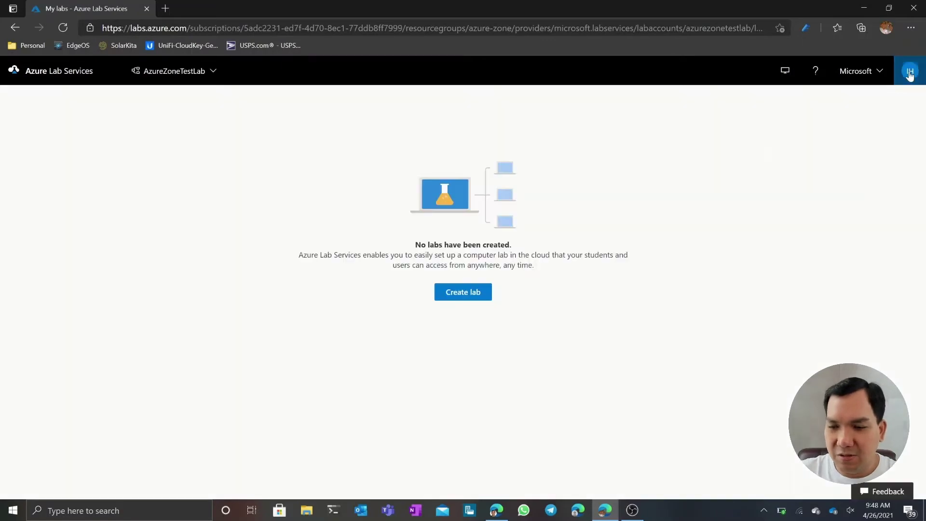
pyautogui.click(910, 73)
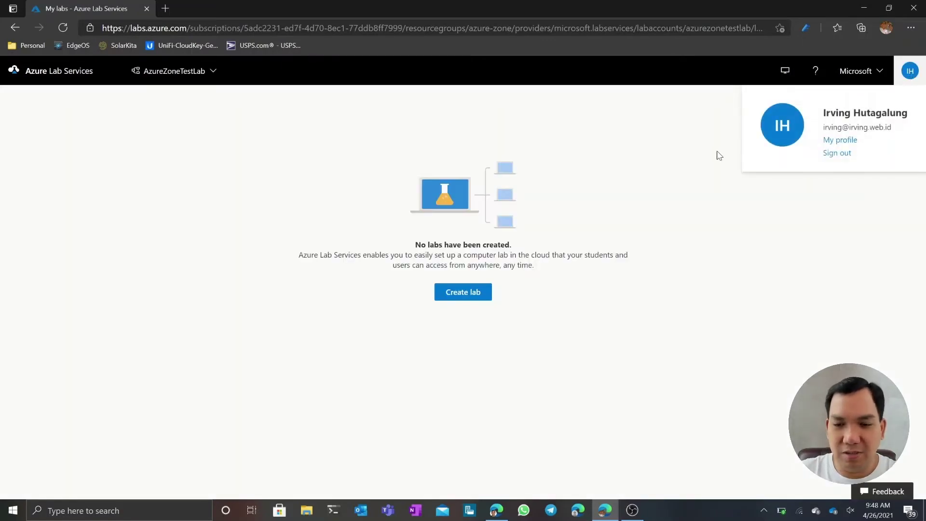
pyautogui.click(671, 166)
pyautogui.click(212, 74)
pyautogui.click(213, 74)
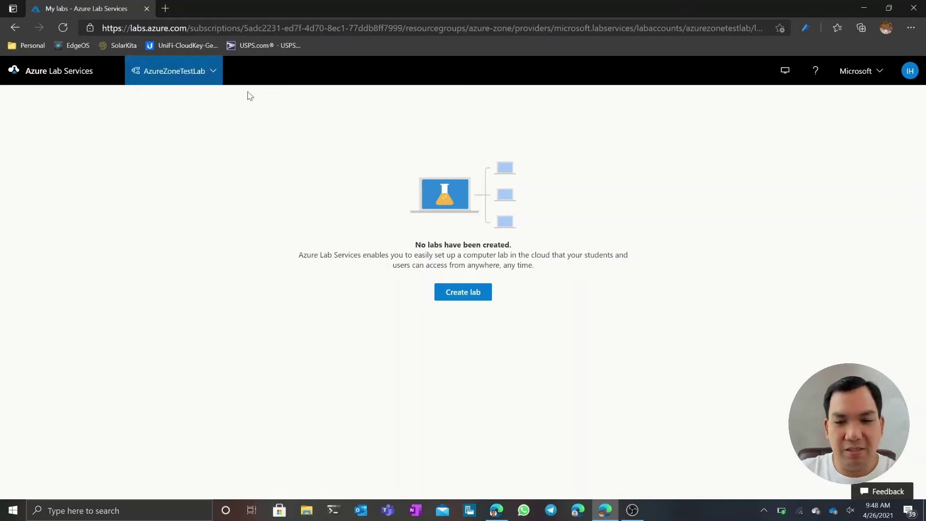
# Start a lab named DataScienceLab using the Data Science Virtual Machine Windows Server image at Small size
pyautogui.click(475, 297)
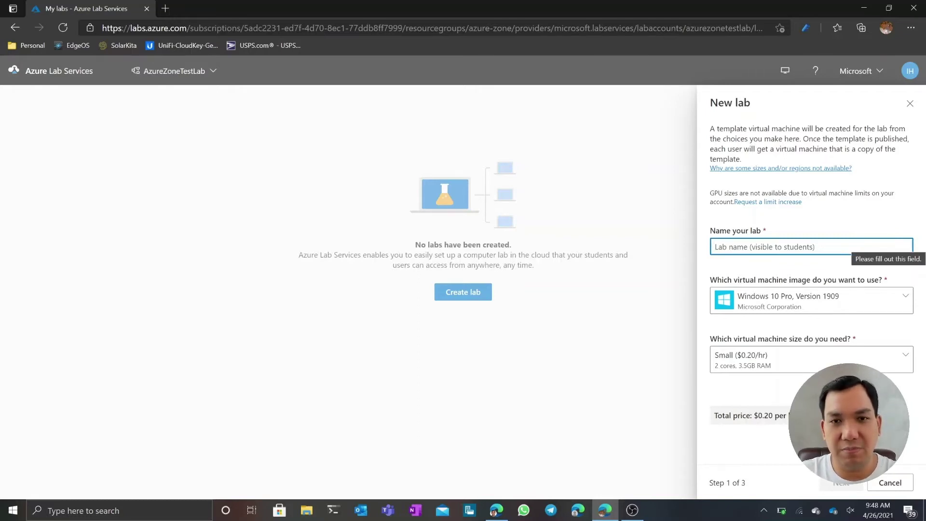
pyautogui.write('D')
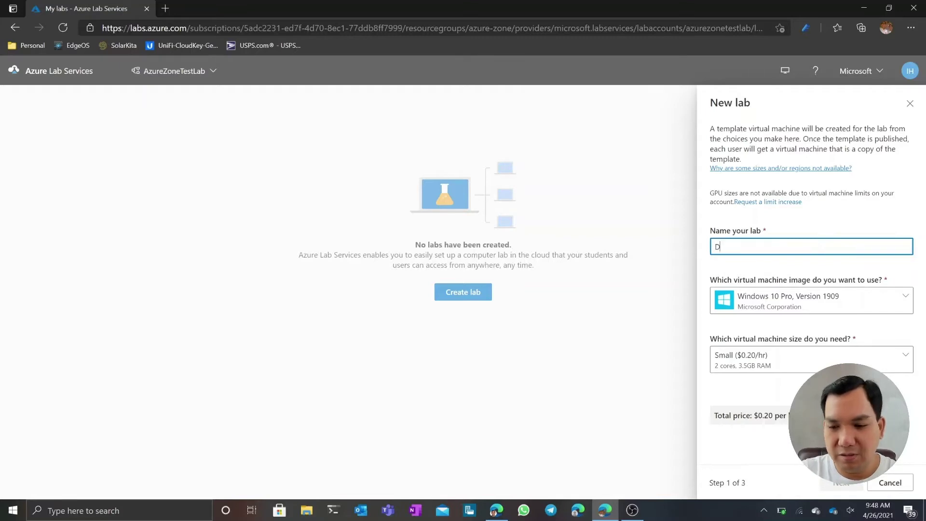
pyautogui.write('ataScienceLab')
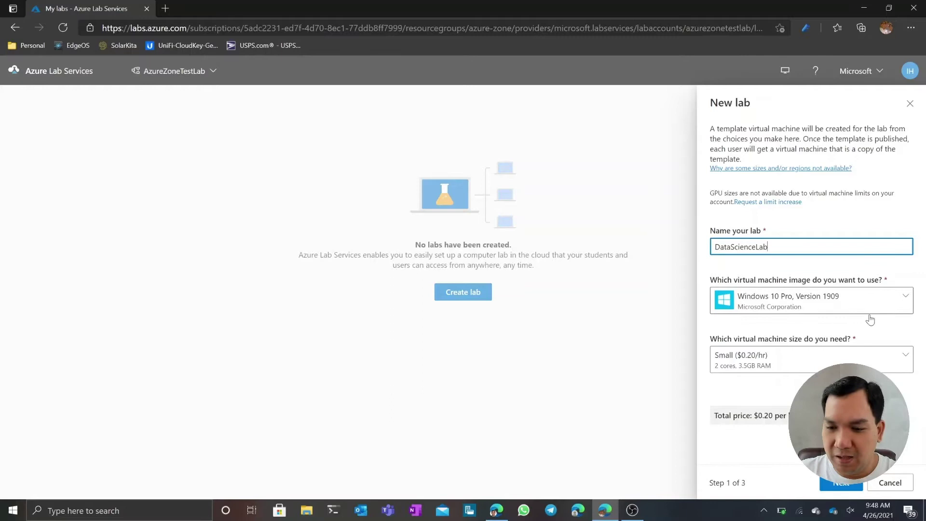
pyautogui.click(893, 305)
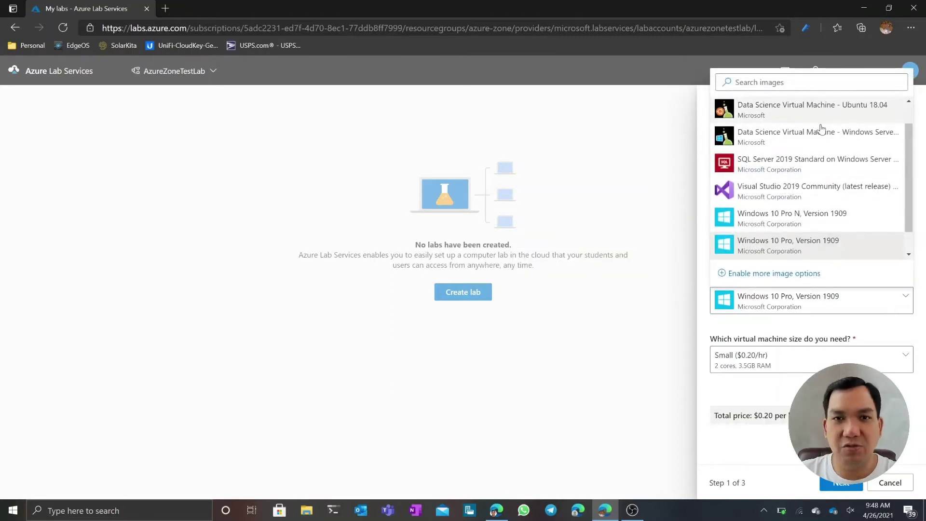
pyautogui.moveTo(795, 250)
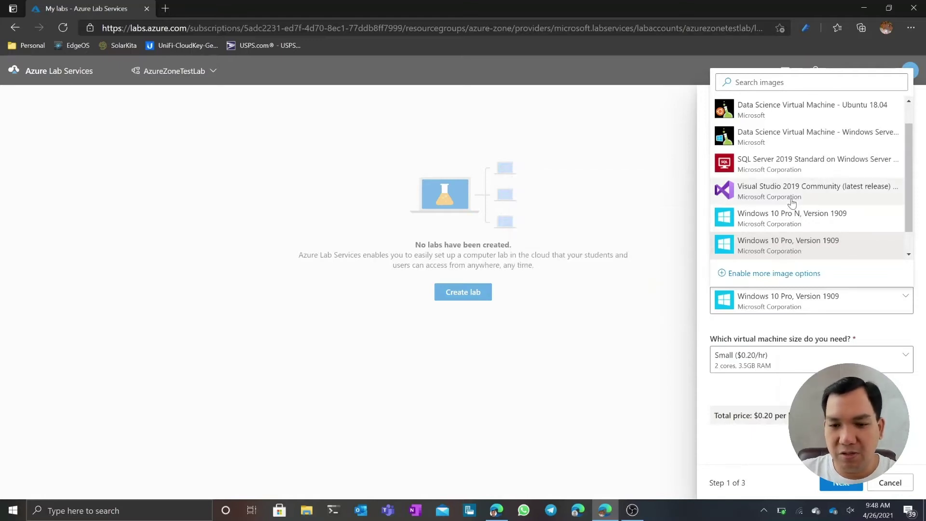
pyautogui.click(800, 138)
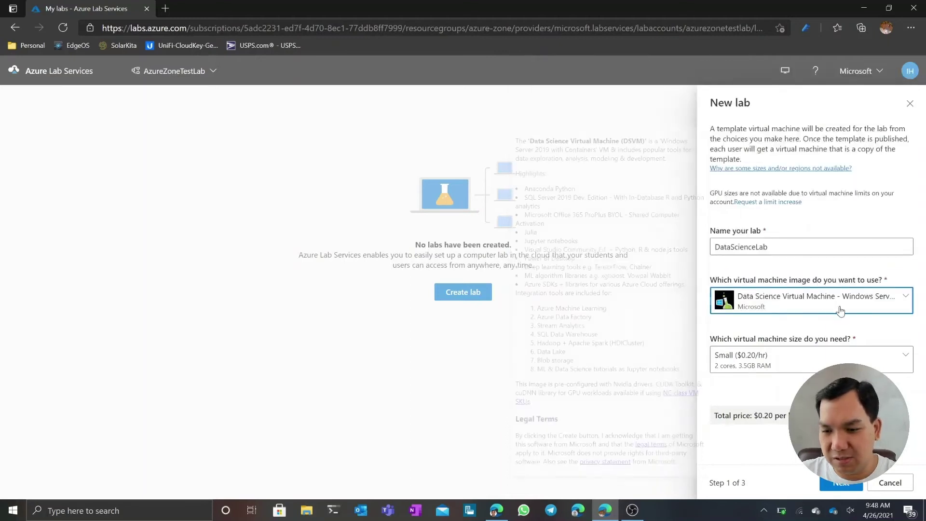
pyautogui.click(854, 358)
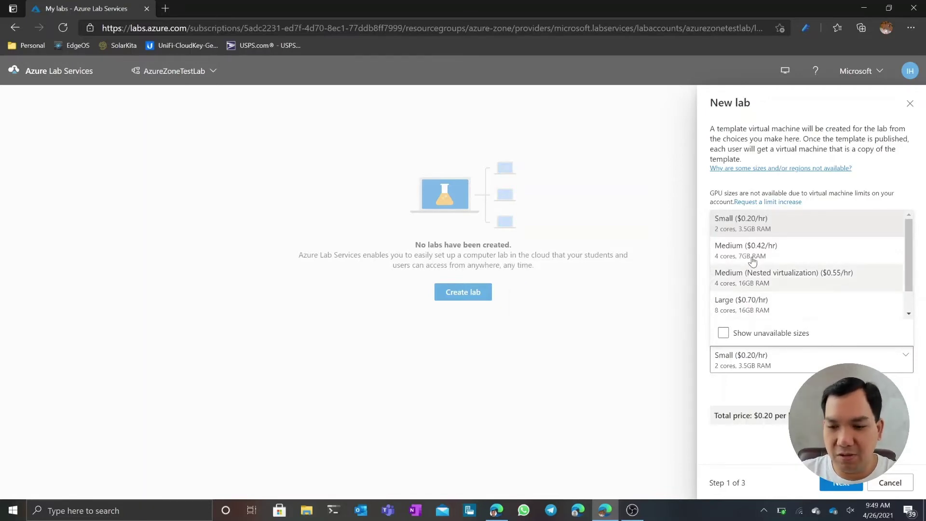
pyautogui.click(784, 233)
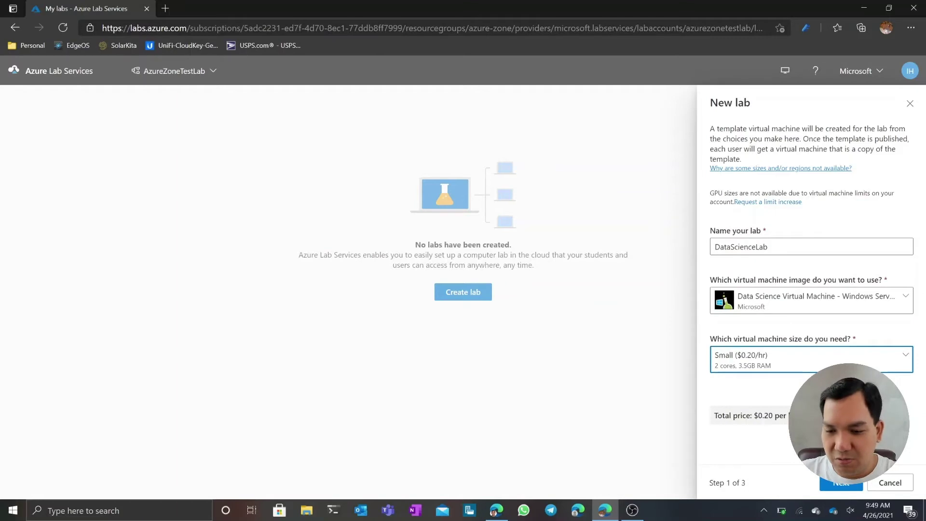
# Set default VM credentials with username dslab and a password, checking it with the reveal icon
pyautogui.click(841, 483)
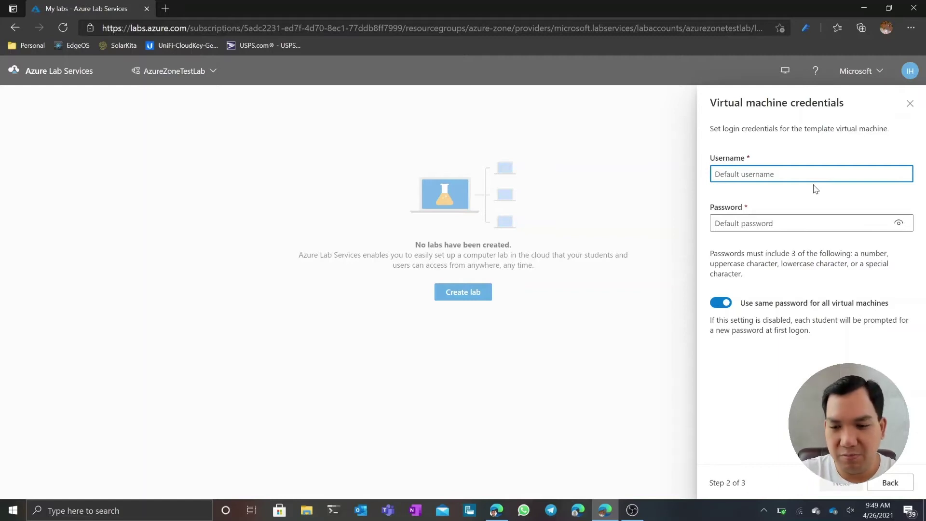
pyautogui.write('dslab')
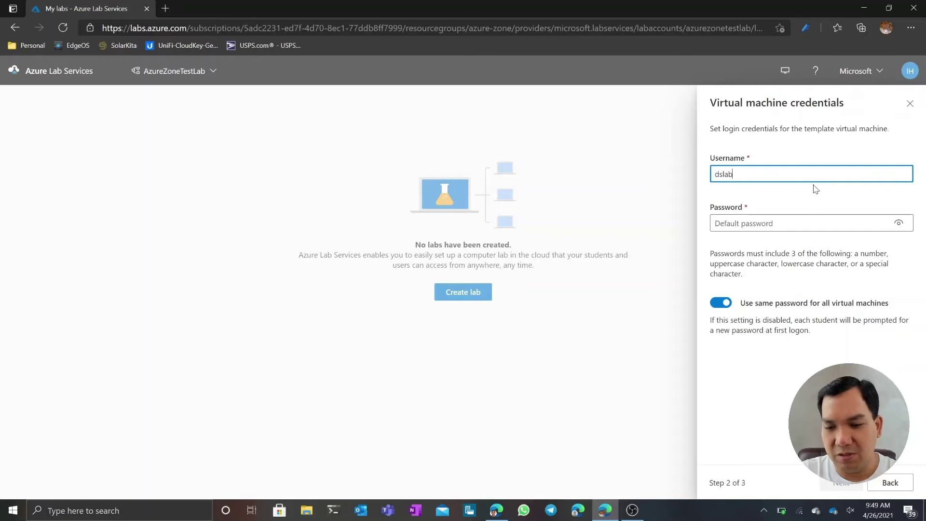
pyautogui.press('Tab')
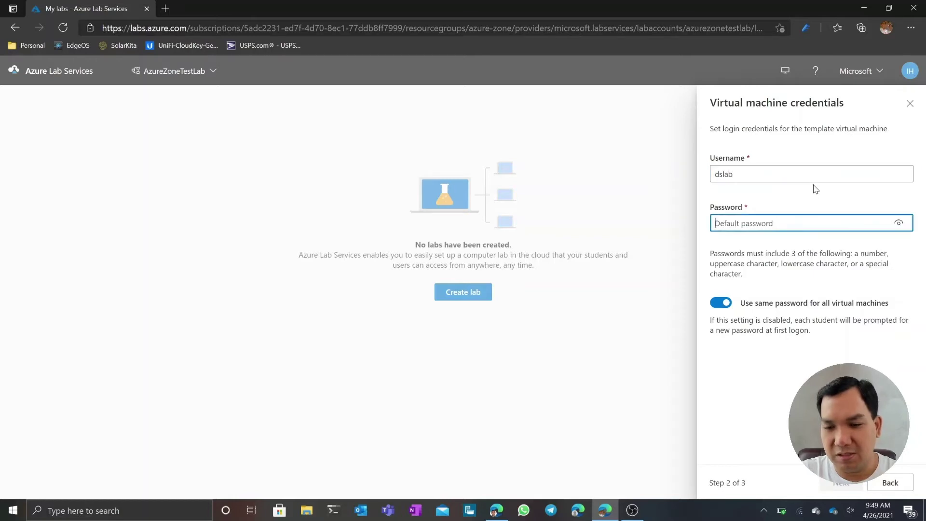
pyautogui.write('*************')
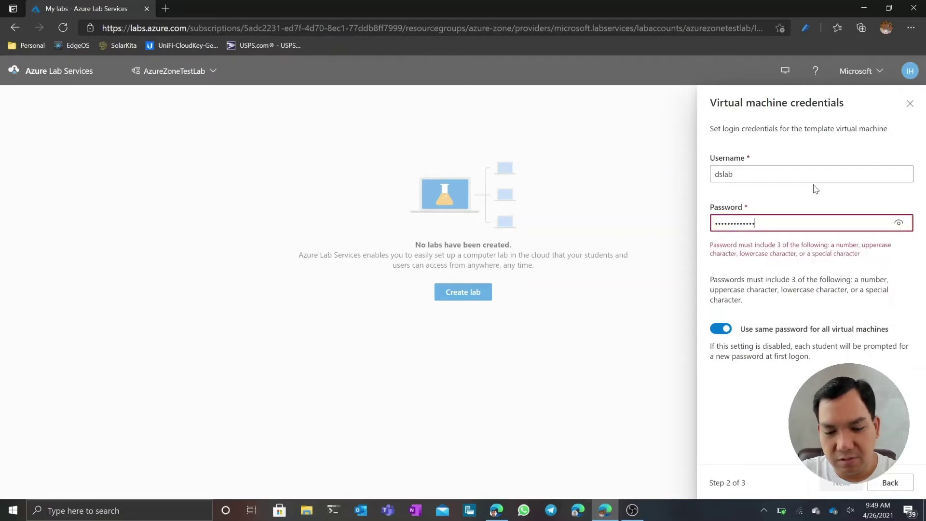
pyautogui.write('**')
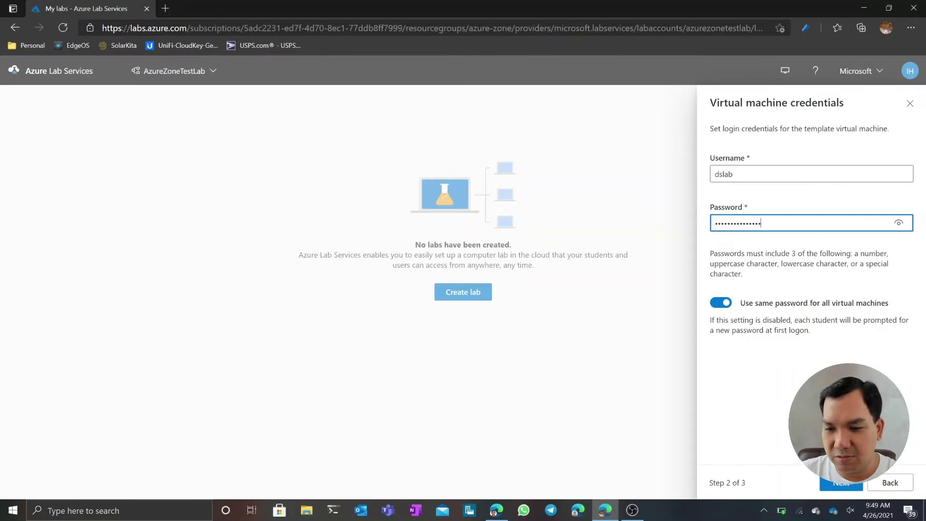
pyautogui.click(899, 225)
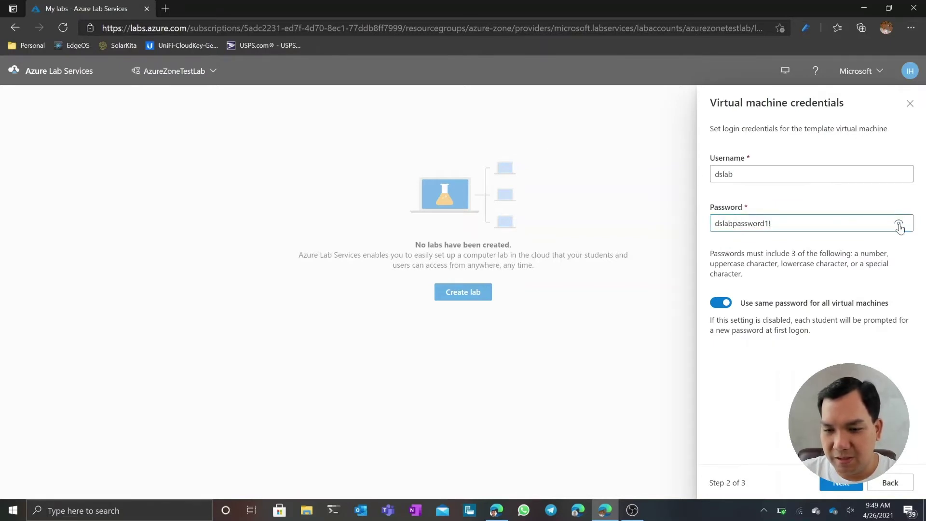
pyautogui.click(900, 225)
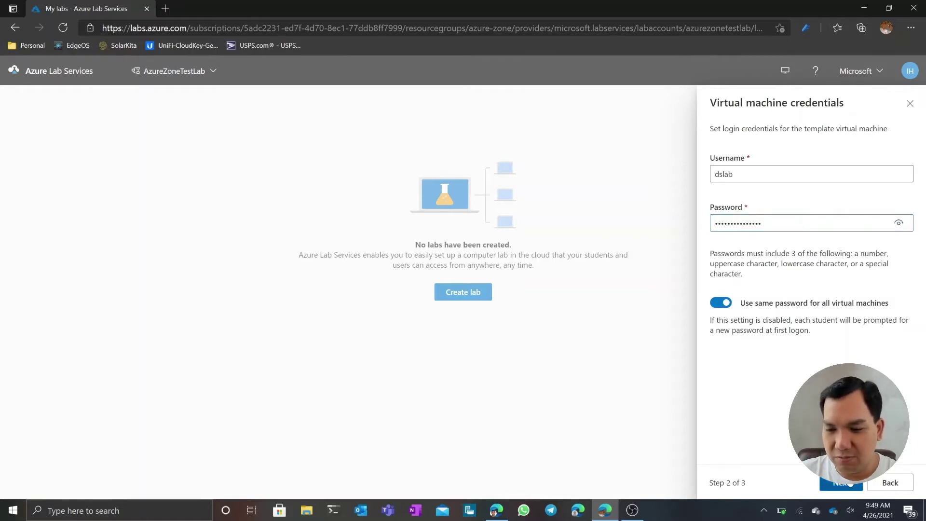
pyautogui.click(849, 483)
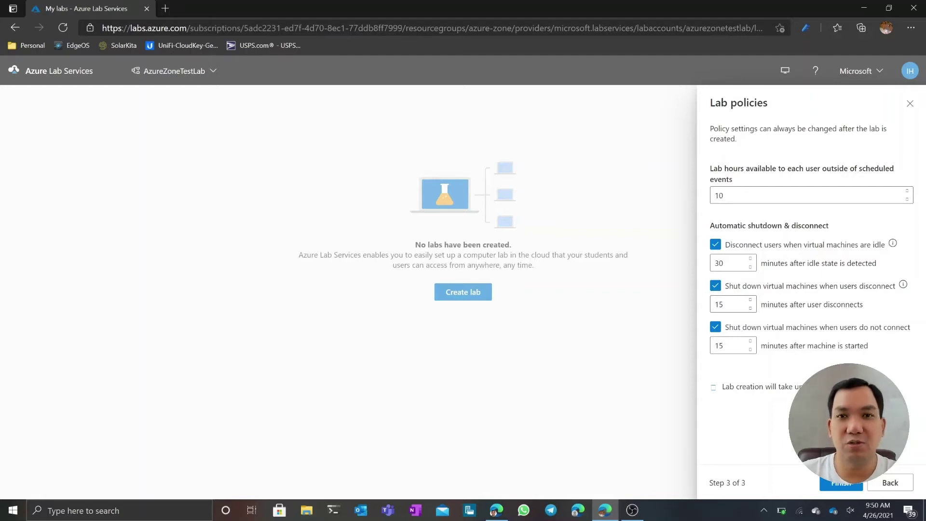
# Finish creating the DataScienceLab lab and dismiss the low battery warning
pyautogui.click(839, 484)
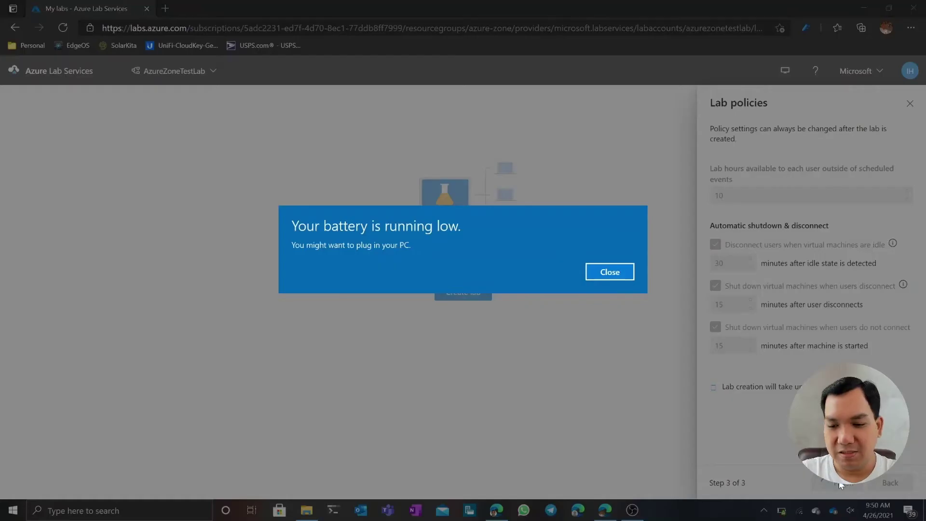
pyautogui.click(618, 279)
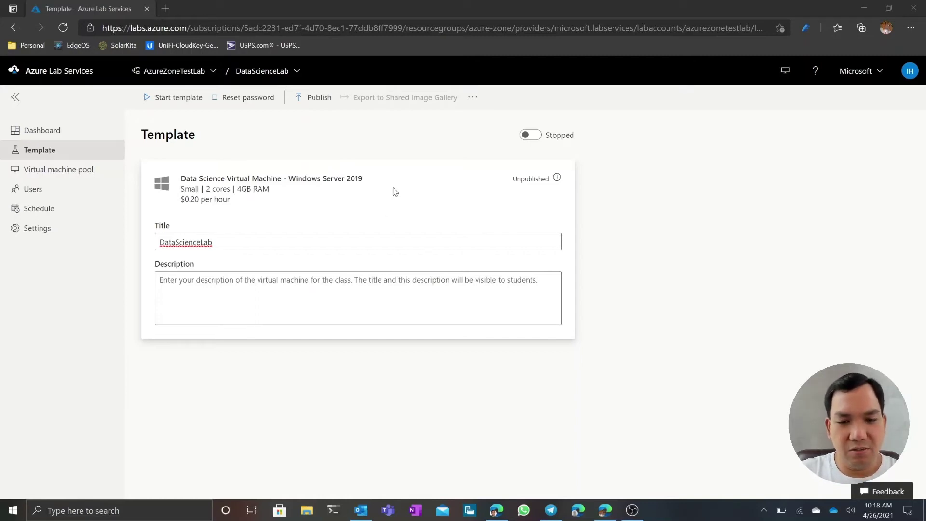
# Start the DataScienceLab template VM and copy its RDP host address and port
pyautogui.click(179, 96)
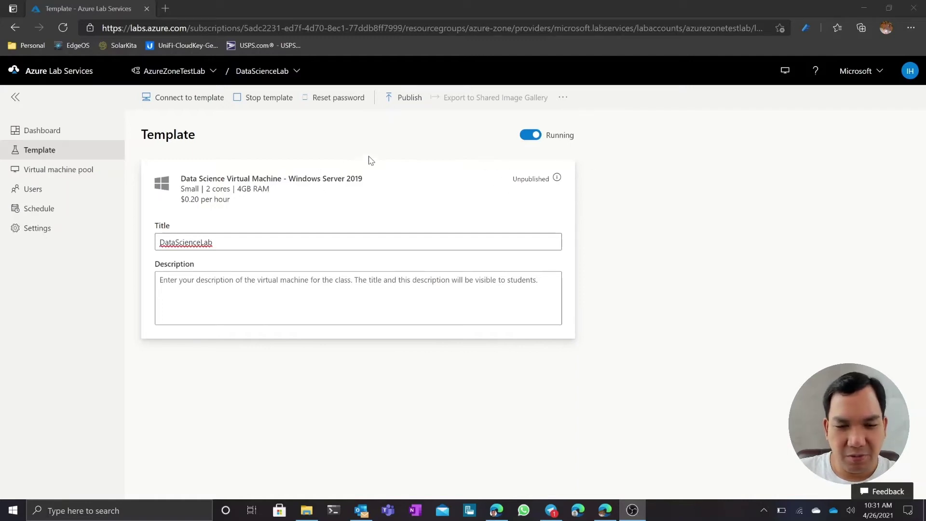
pyautogui.click(564, 101)
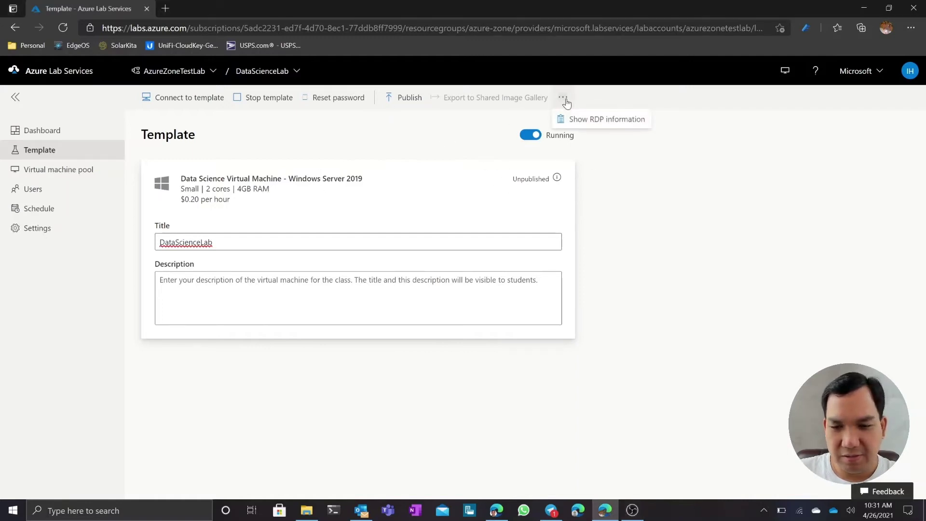
pyautogui.click(588, 121)
pyautogui.click(392, 313)
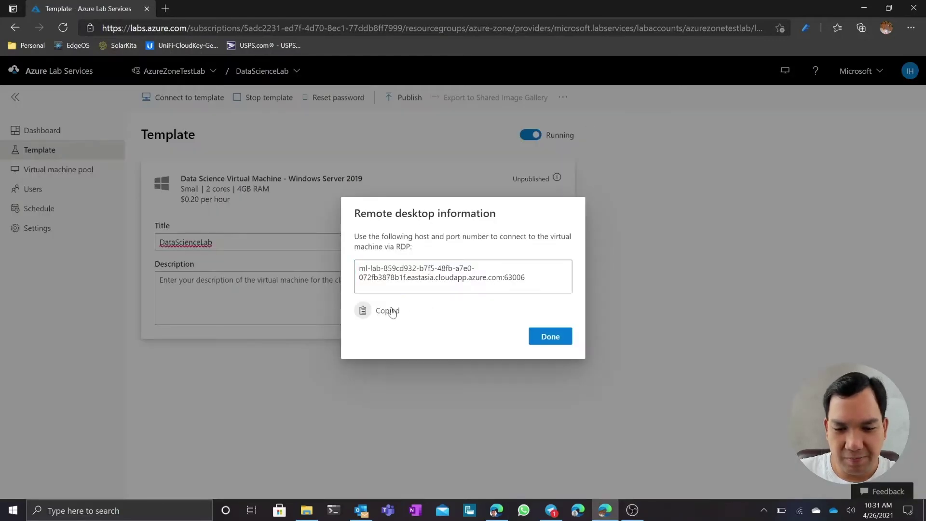
pyautogui.click(550, 337)
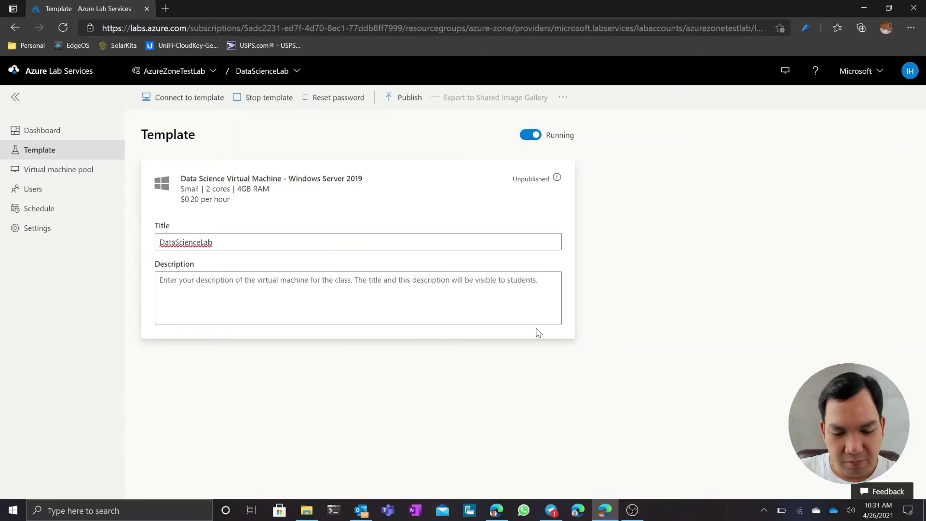
# Launch Remote Desktop Connection and enter 'dslab' in its expanded connection settings
pyautogui.press('super')
pyautogui.write('remo')
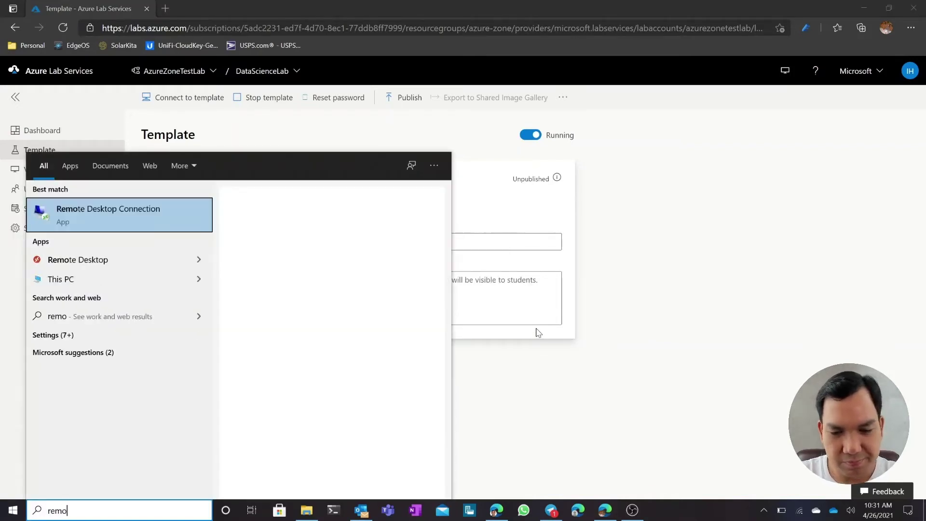
pyautogui.press('Return')
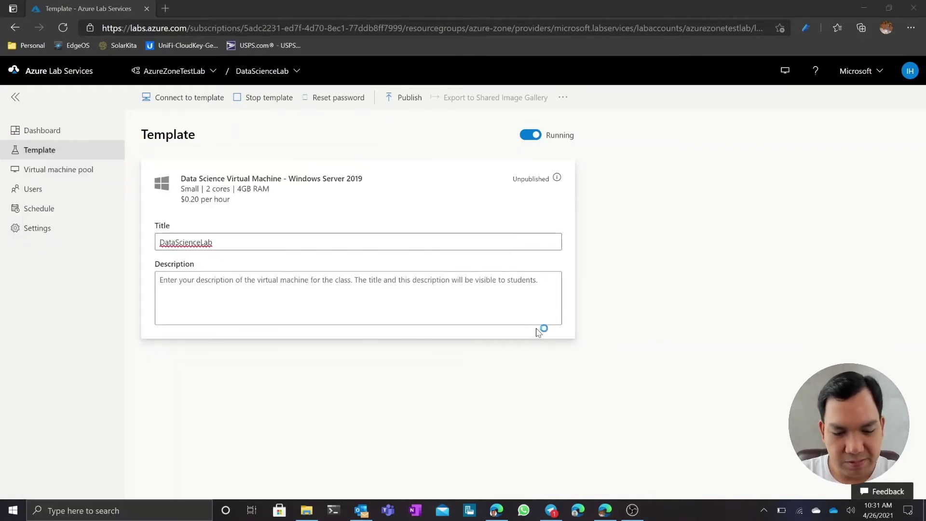
pyautogui.press('Right')
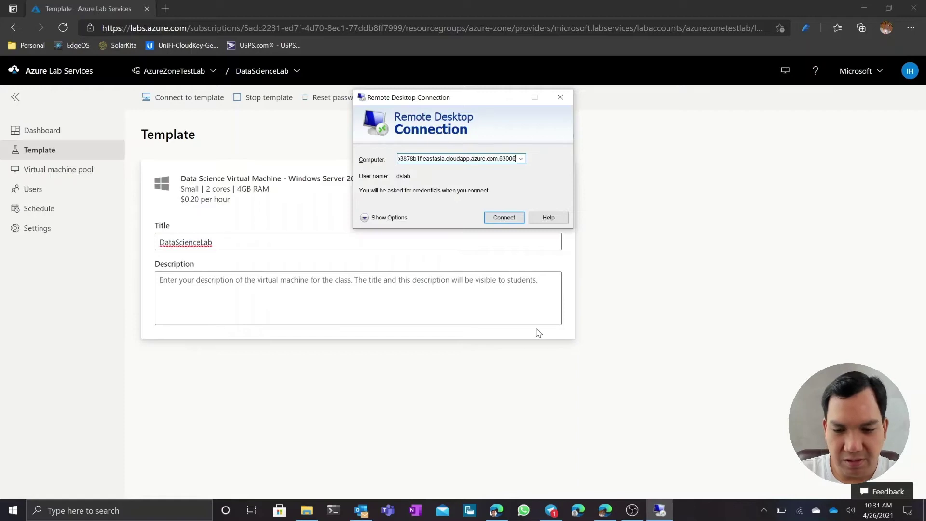
pyautogui.click(389, 218)
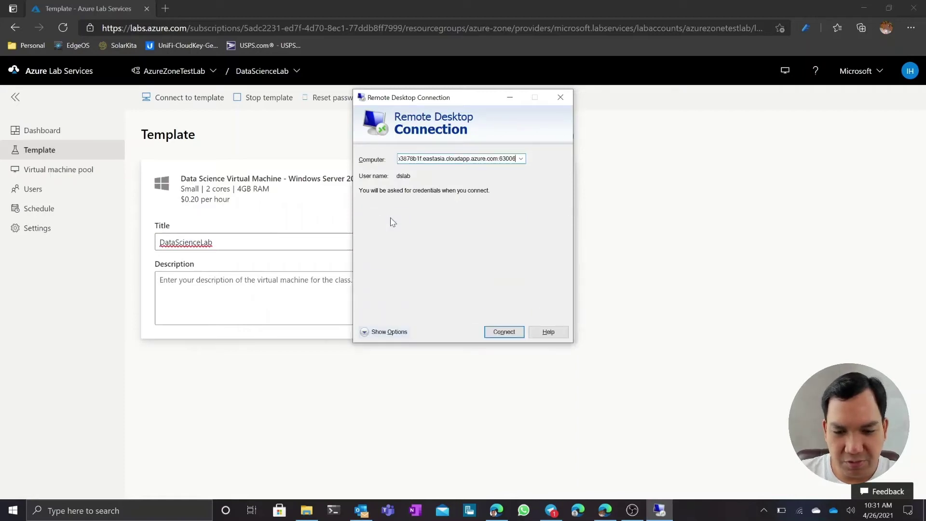
pyautogui.write('d')
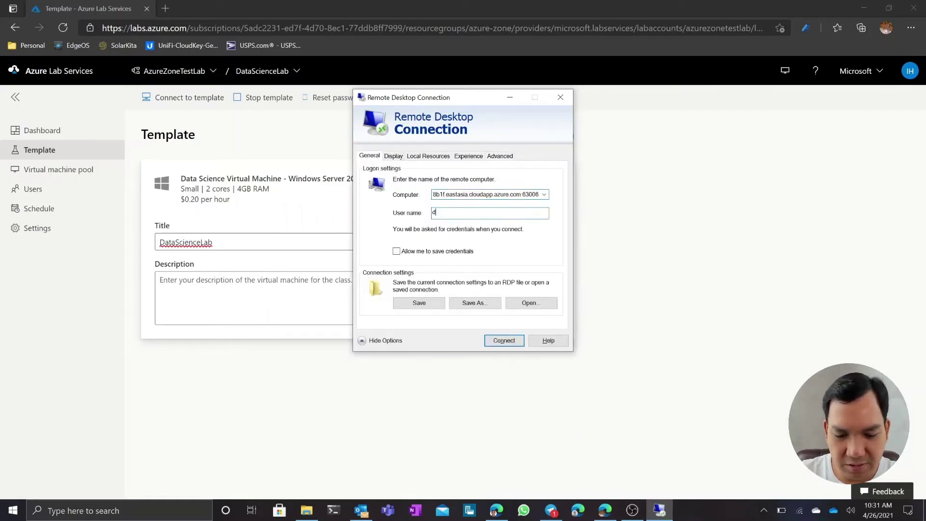
pyautogui.write('slab')
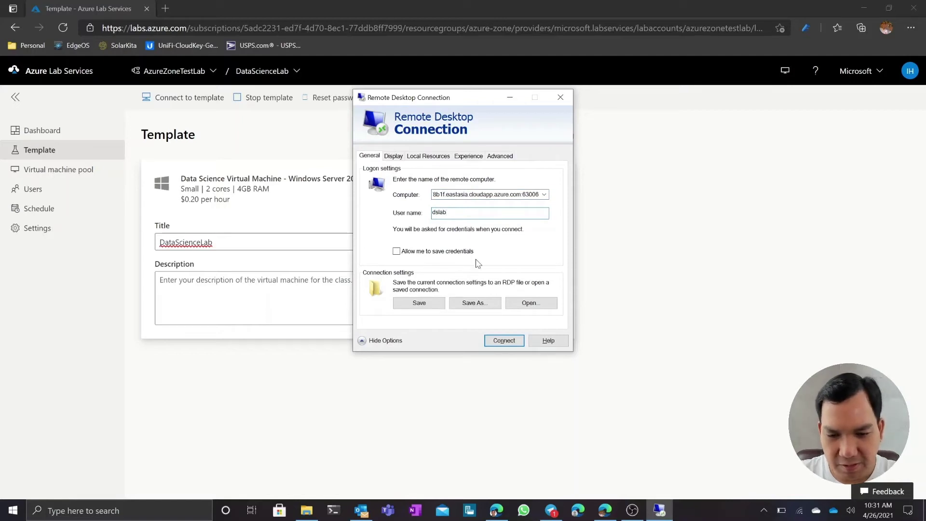
# Connect to the template machine with the lab account's password, accepting the certificate warning
pyautogui.click(504, 341)
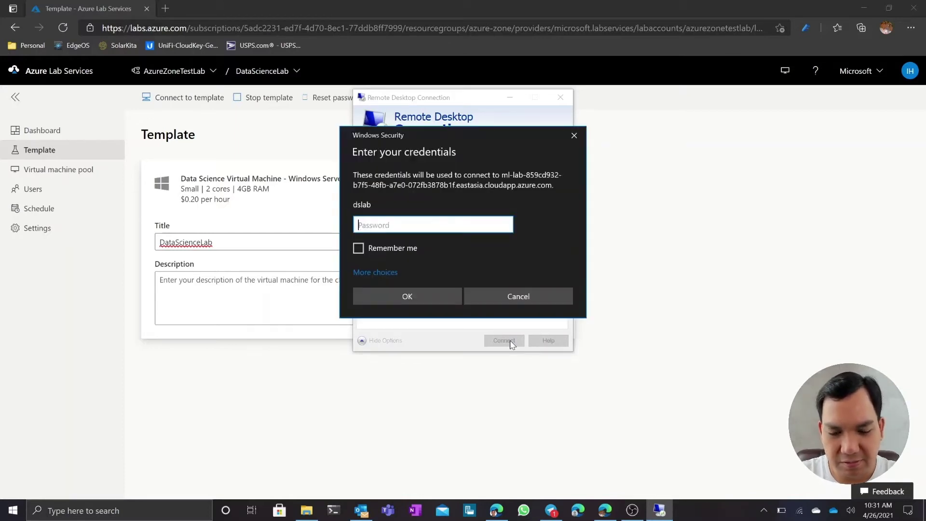
pyautogui.write('*****')
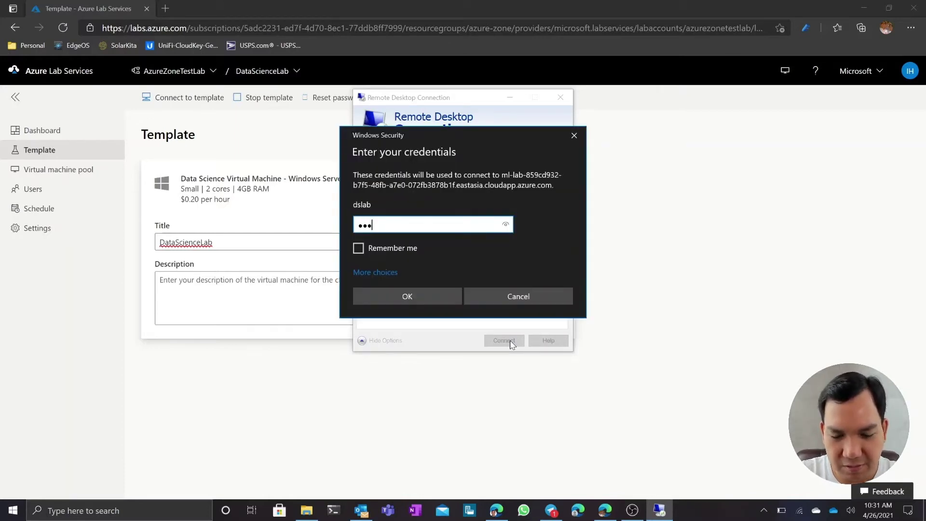
pyautogui.write('*******')
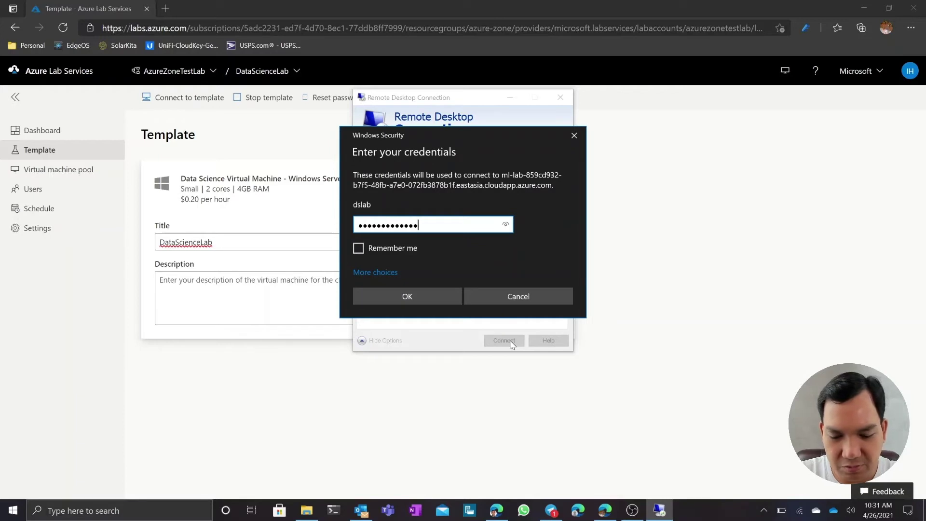
pyautogui.write('**')
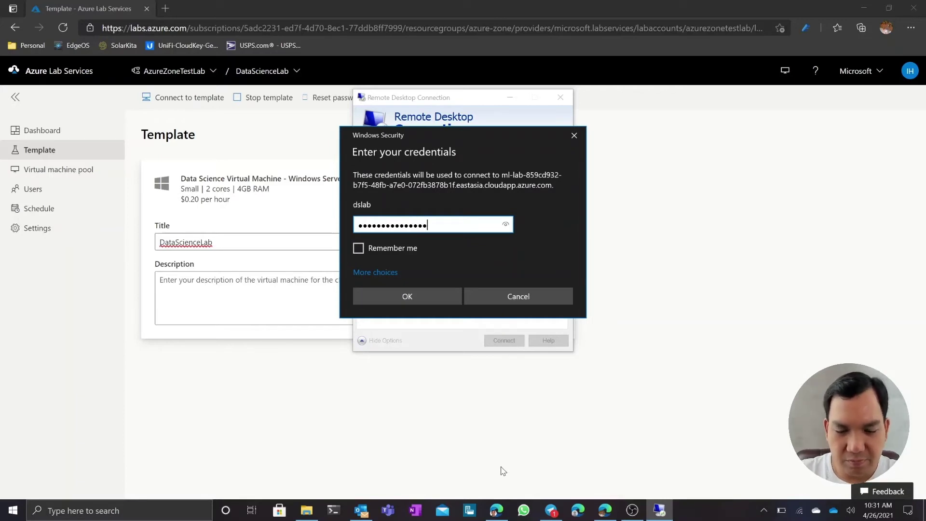
pyautogui.moveTo(507, 225); pyautogui.dragTo(507, 225)
pyautogui.click(429, 300)
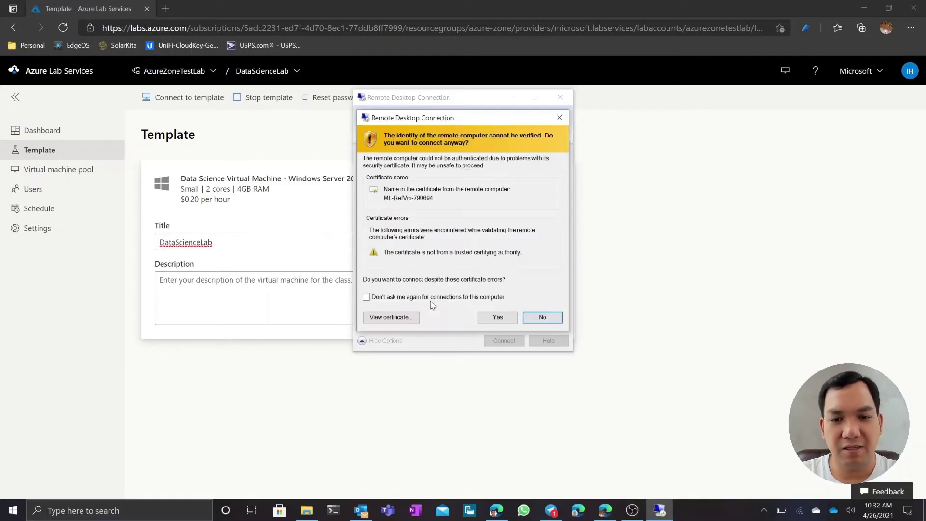
pyautogui.click(495, 319)
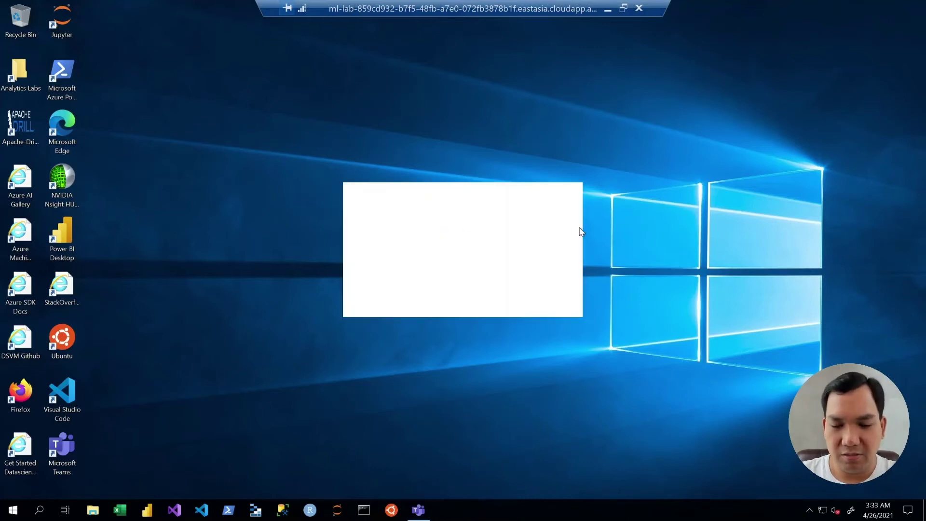
# Create a new text document on the remote desktop and close Microsoft Teams
pyautogui.hotkey('shift', 'F10')
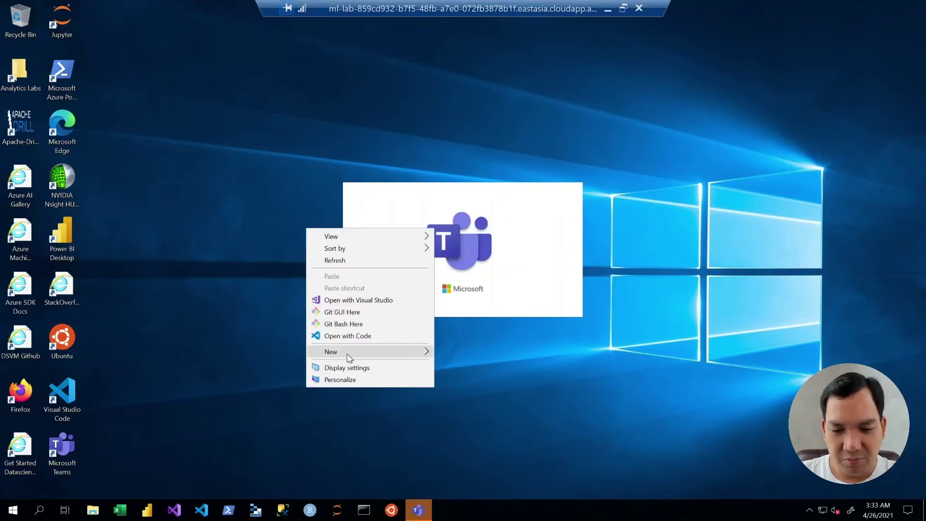
pyautogui.moveTo(347, 357)
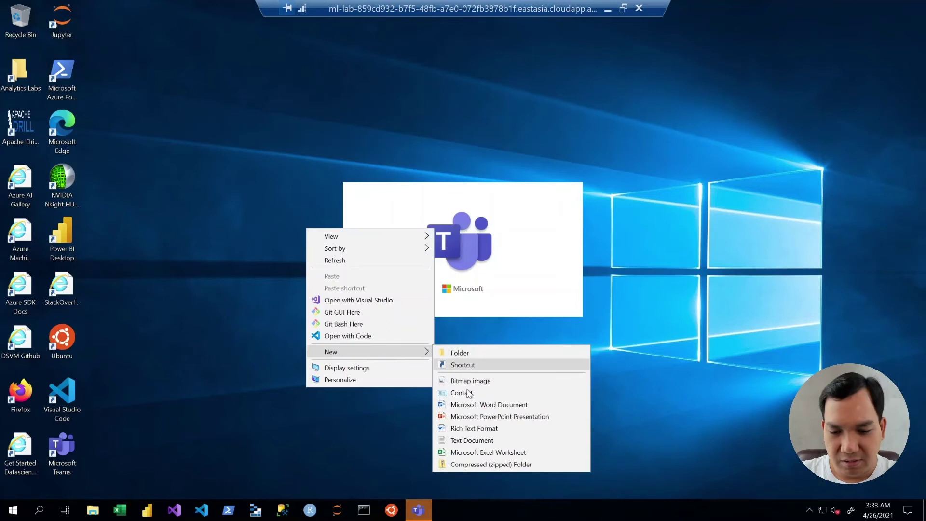
pyautogui.click(477, 441)
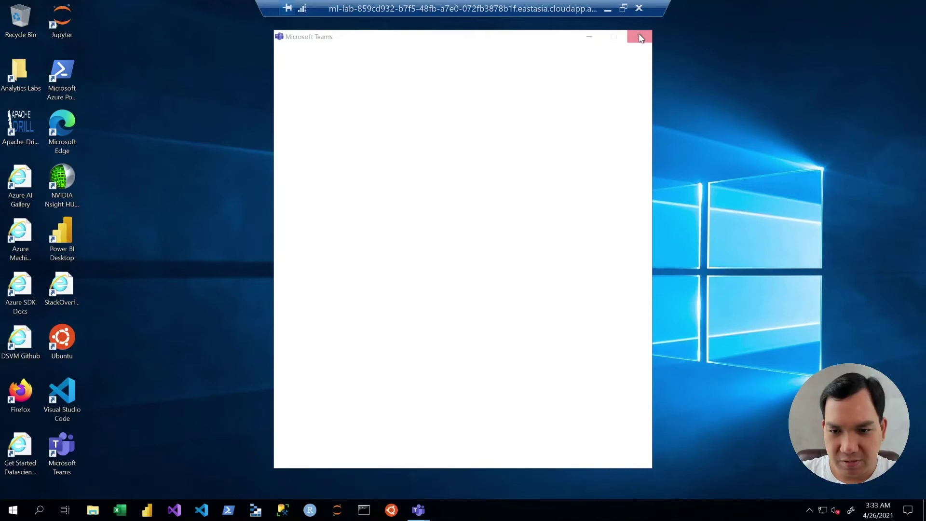
pyautogui.click(639, 38)
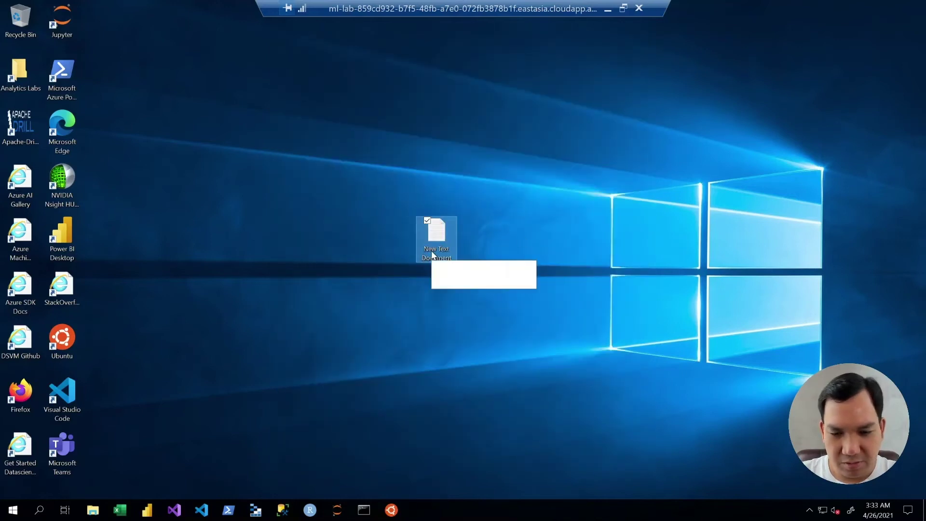
# Rename the text file to 'Lab Instructions' and end the remote desktop session
pyautogui.press('F2')
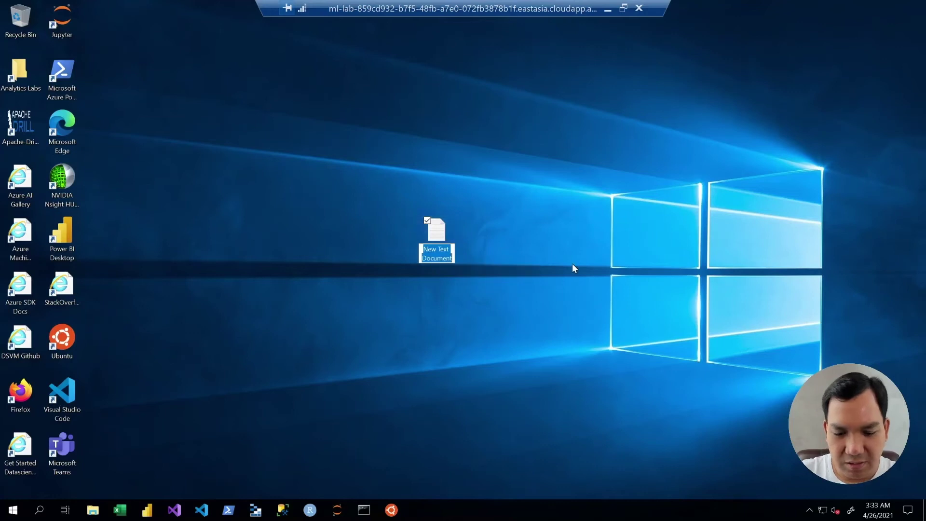
pyautogui.write('Lab')
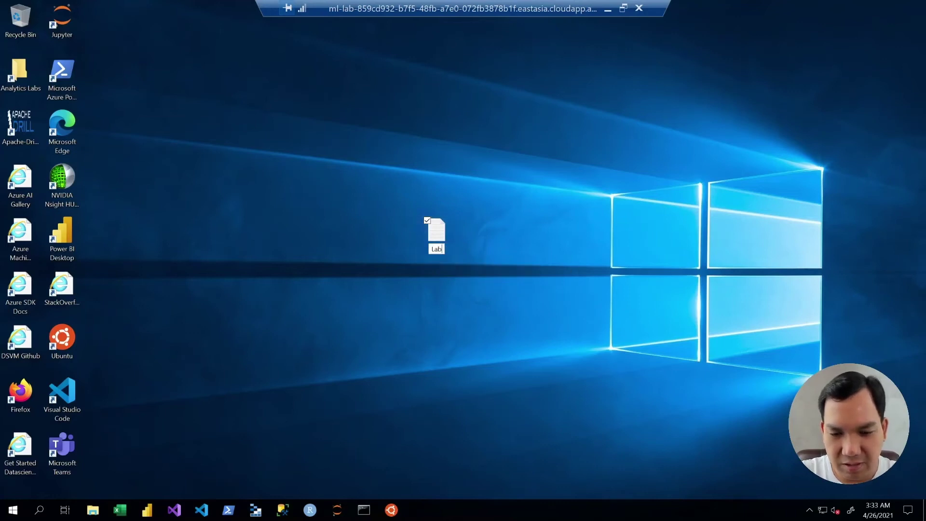
pyautogui.write(' Inst')
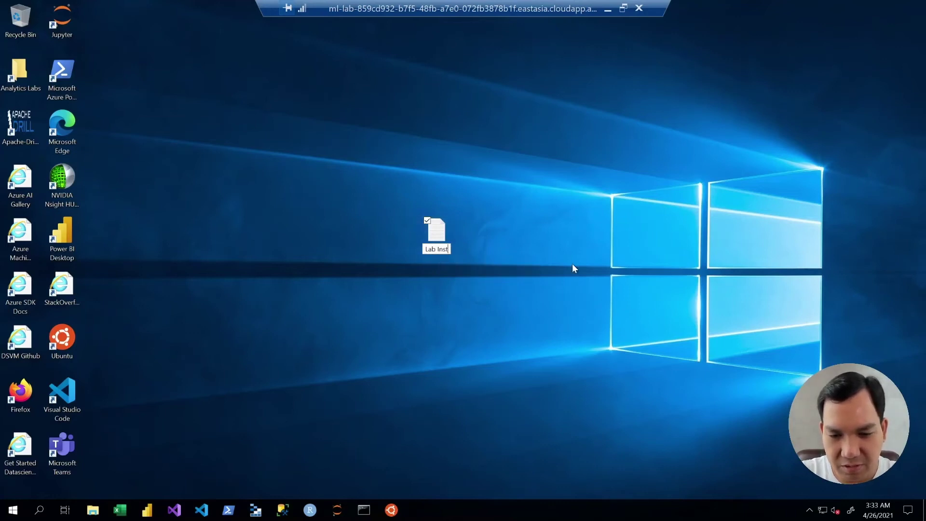
pyautogui.write('ructions')
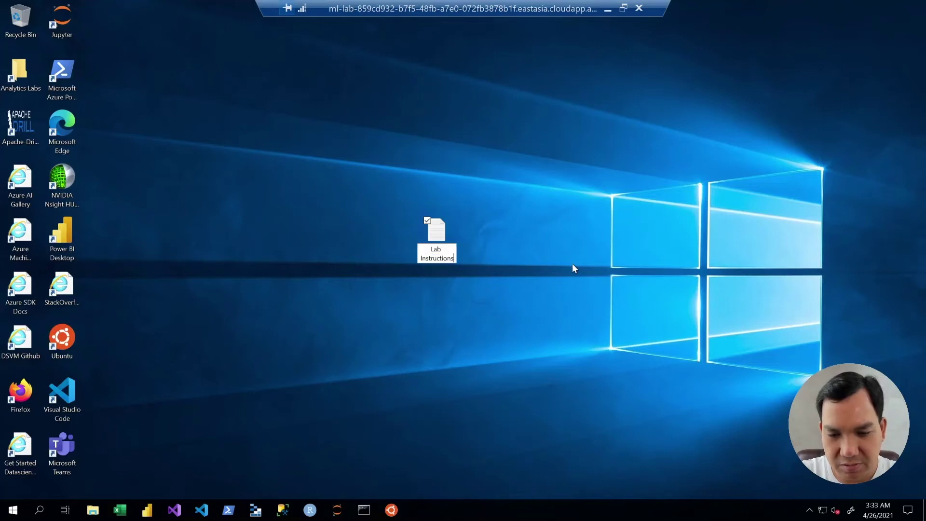
pyautogui.press('Return')
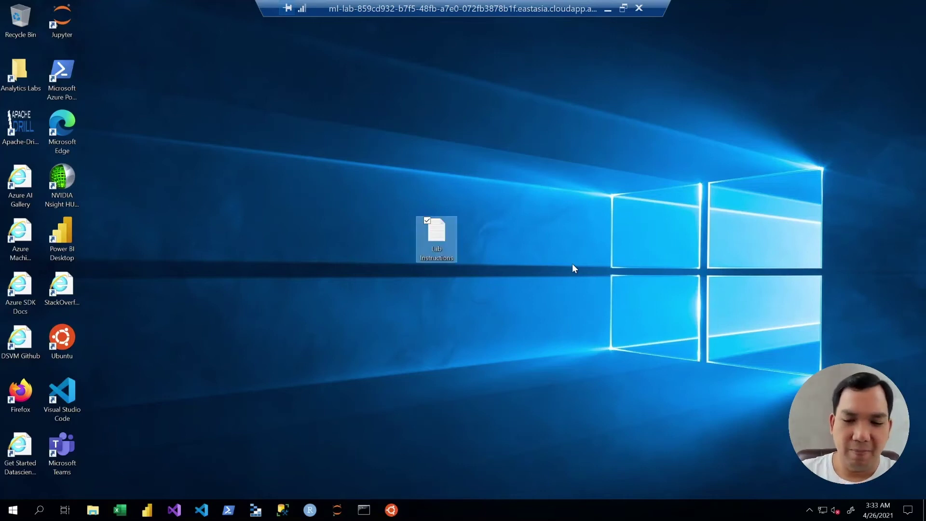
pyautogui.click(573, 265)
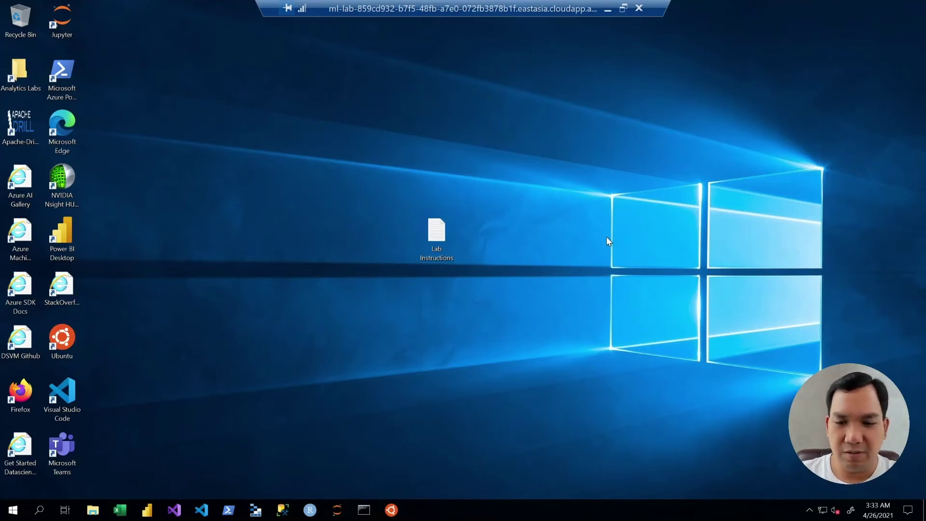
pyautogui.click(639, 9)
# Confirm the disconnect and publish the DataScienceLab template with a maximum of 1 machine
pyautogui.click(496, 284)
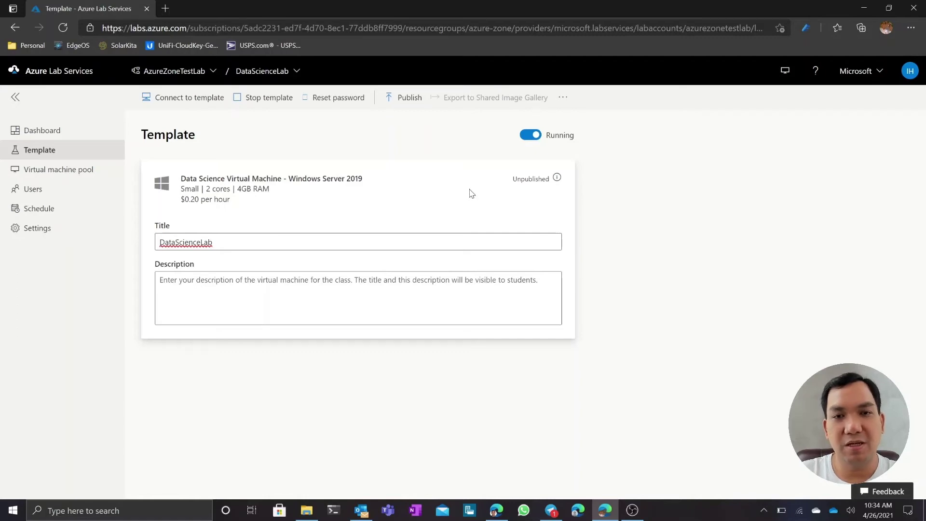
pyautogui.click(404, 99)
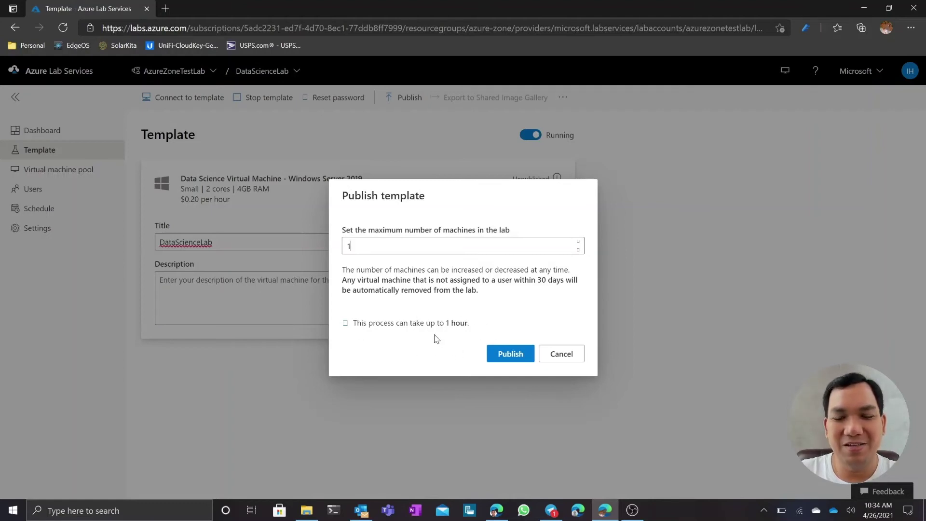
pyautogui.click(513, 357)
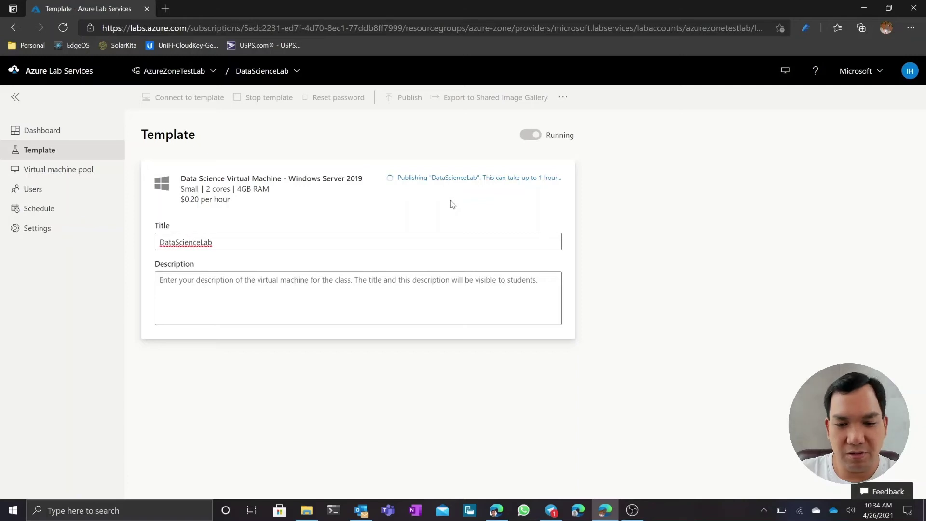
# Go to the DataScienceLab Users page, which lists no users yet
pyautogui.click(34, 189)
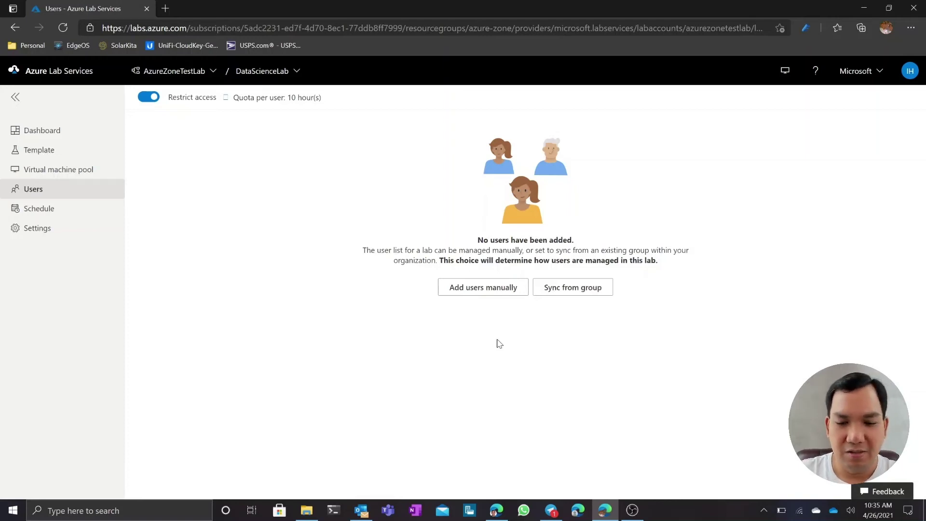
# Manually add the student to DataScienceLab by entering their e-mail address
pyautogui.click(499, 297)
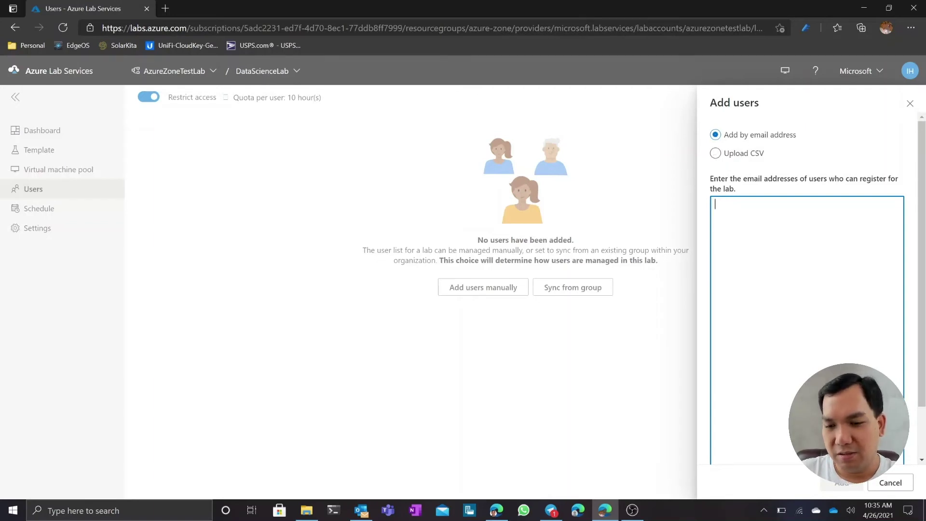
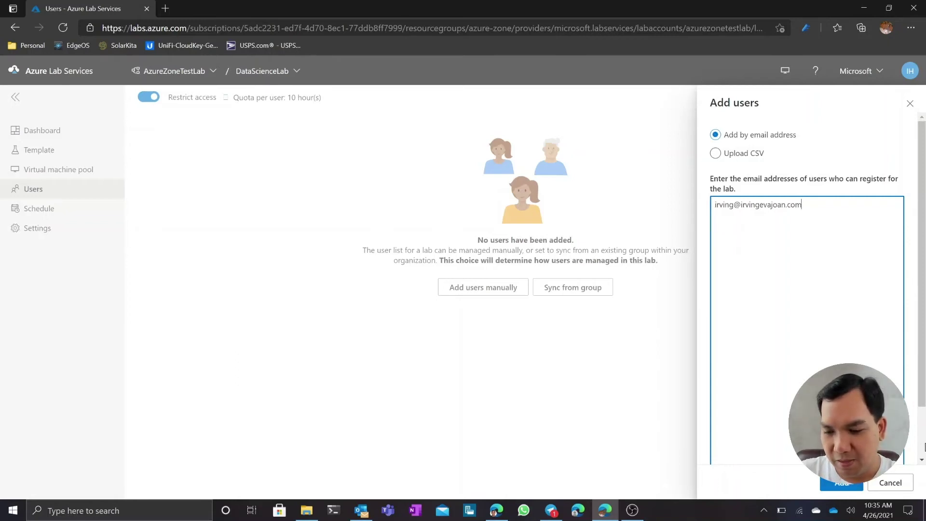
pyautogui.scroll(-1, 924, 430)
pyautogui.scroll(1, 924, 429)
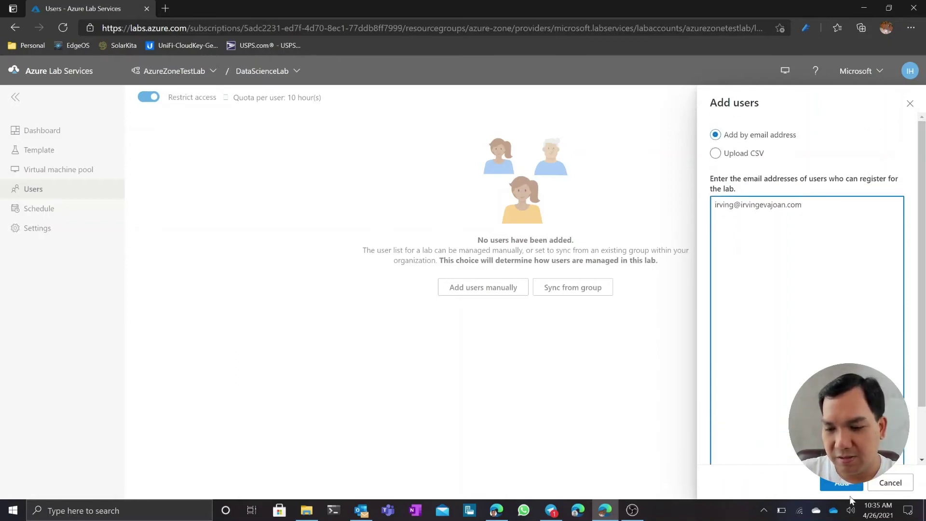
pyautogui.click(845, 485)
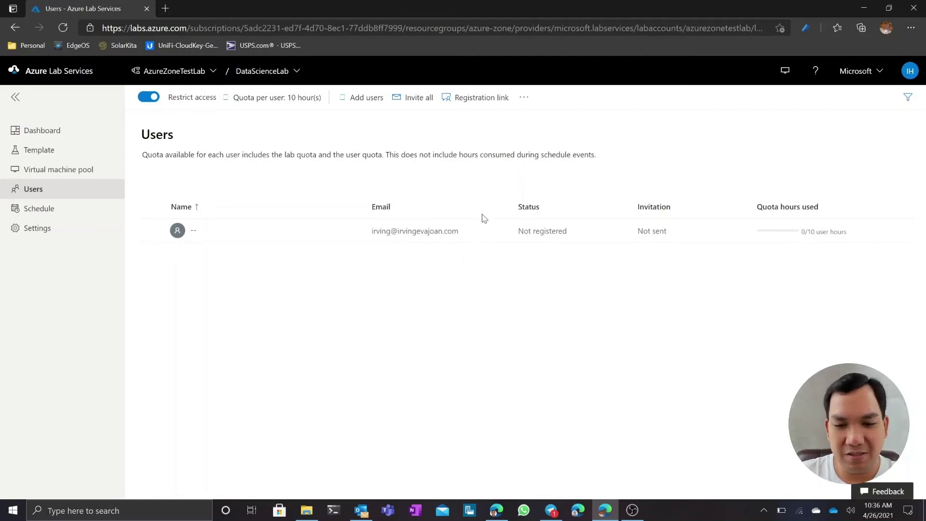
# Send the registration invitation e-mail to all lab users via Invite all
pyautogui.click(417, 107)
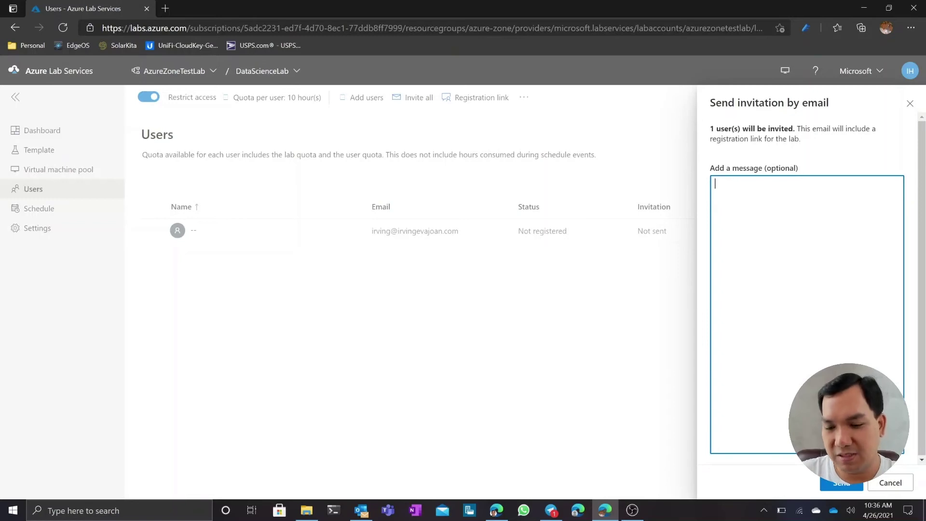
pyautogui.click(841, 484)
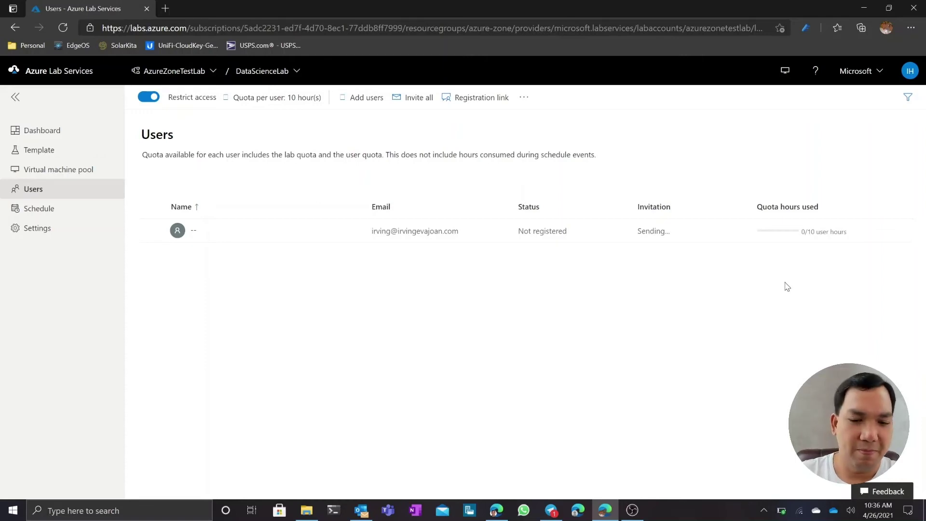
# Check the lab's Schedule, then return to the Template page showing the April 26, 2021 publish
pyautogui.click(54, 212)
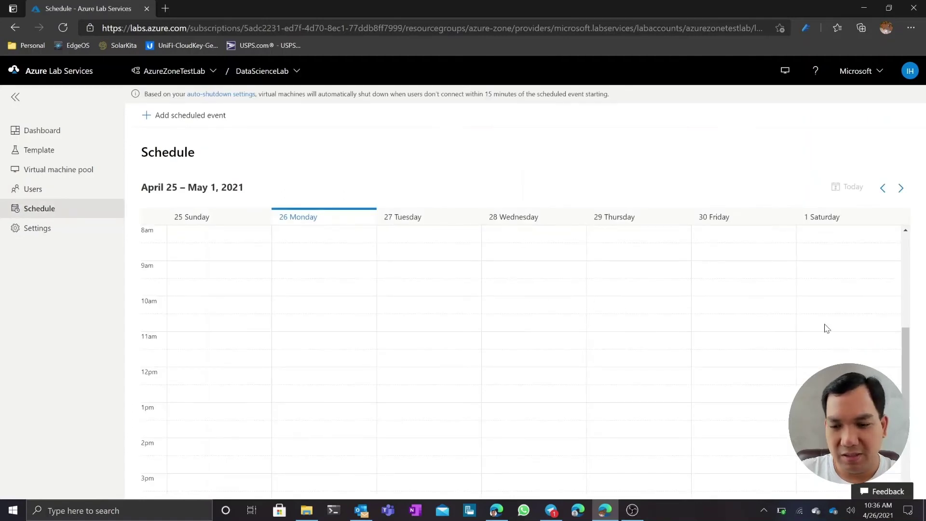
pyautogui.moveTo(908, 370); pyautogui.dragTo(909, 364)
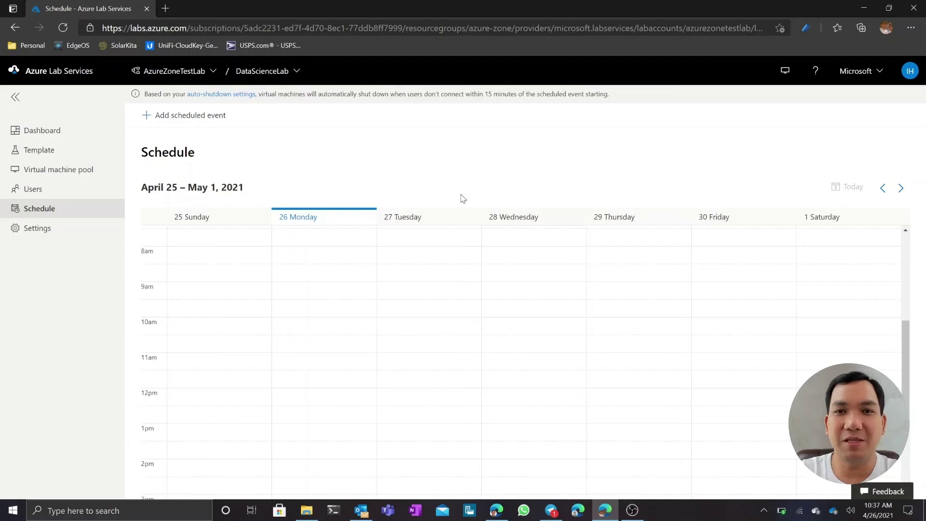
pyautogui.click(42, 153)
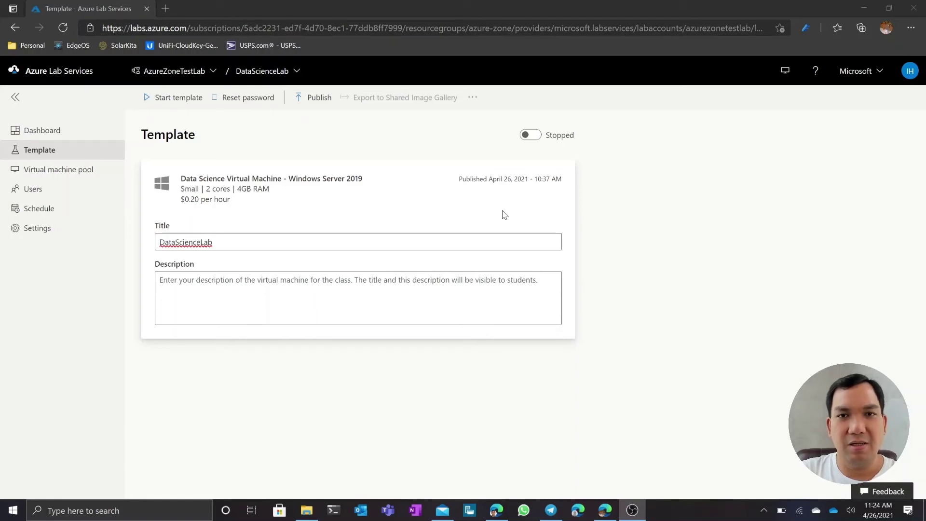
pyautogui.click(441, 512)
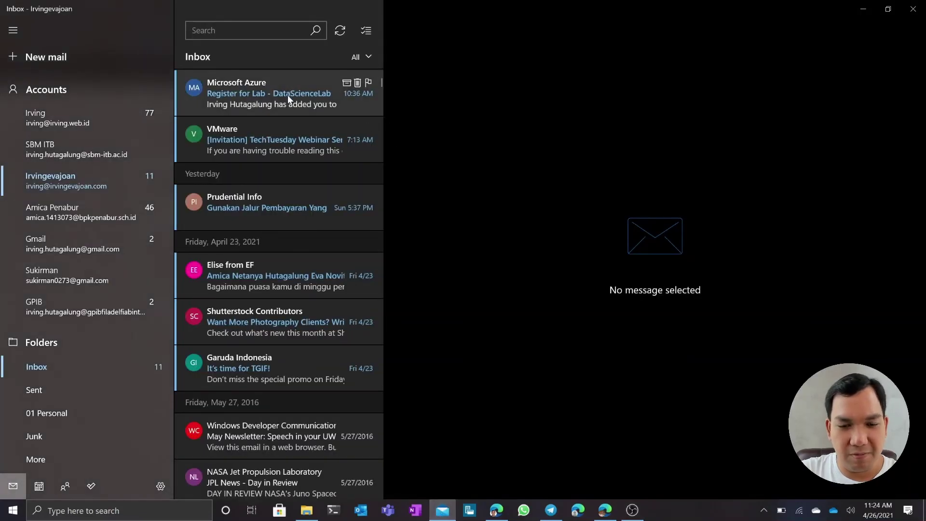
# Copy the registration link from the Azure invitation e-mail and open a new InPrivate Edge window
pyautogui.click(287, 94)
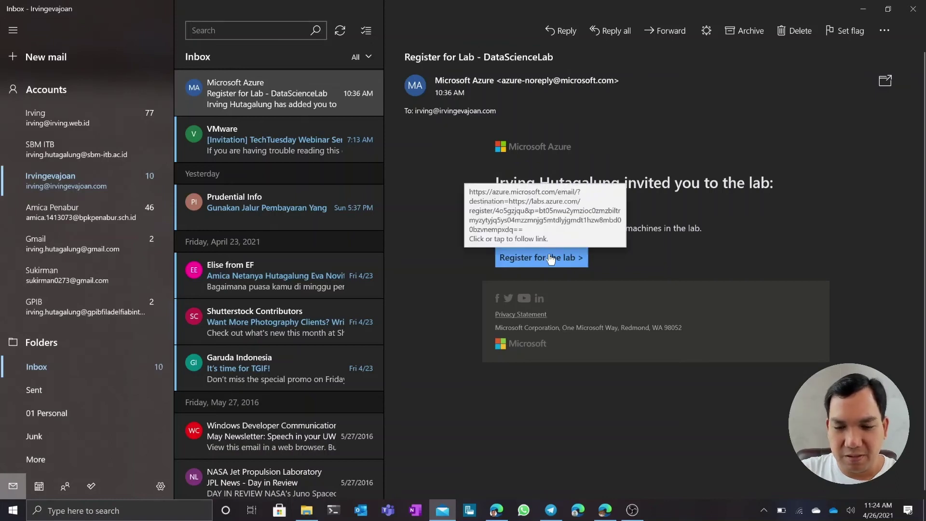
pyautogui.rightClick(550, 257)
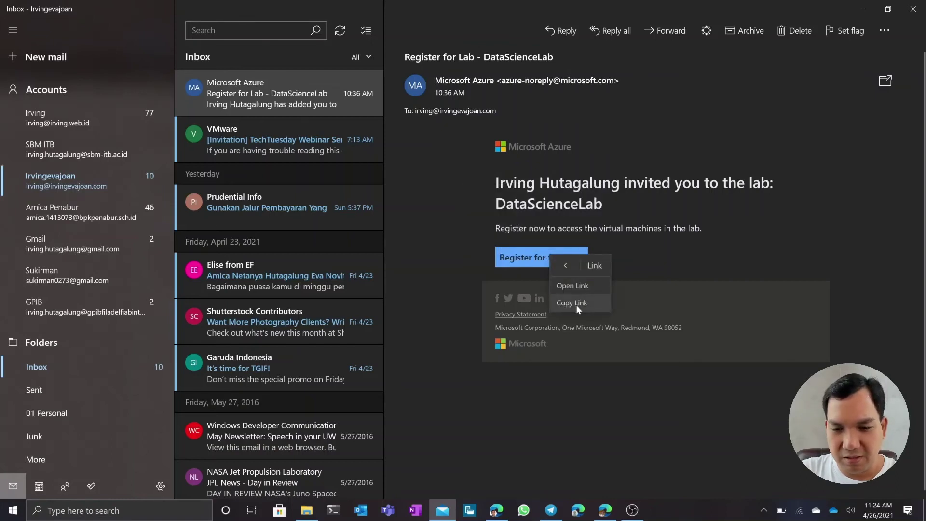
pyautogui.click(576, 303)
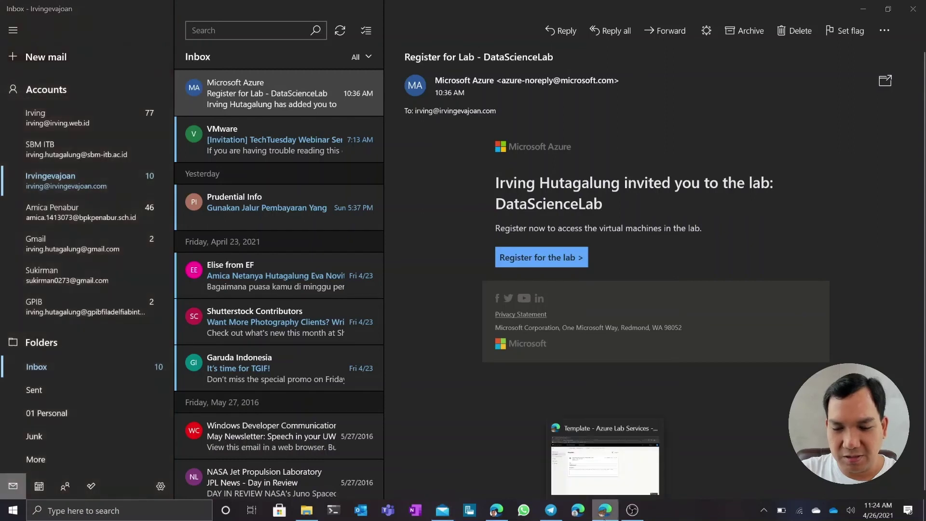
pyautogui.rightClick(605, 515)
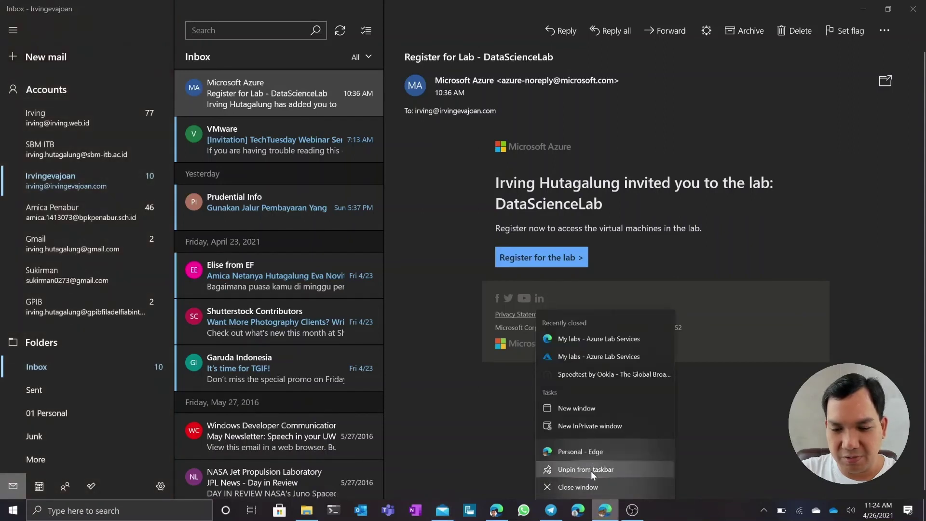
pyautogui.click(604, 428)
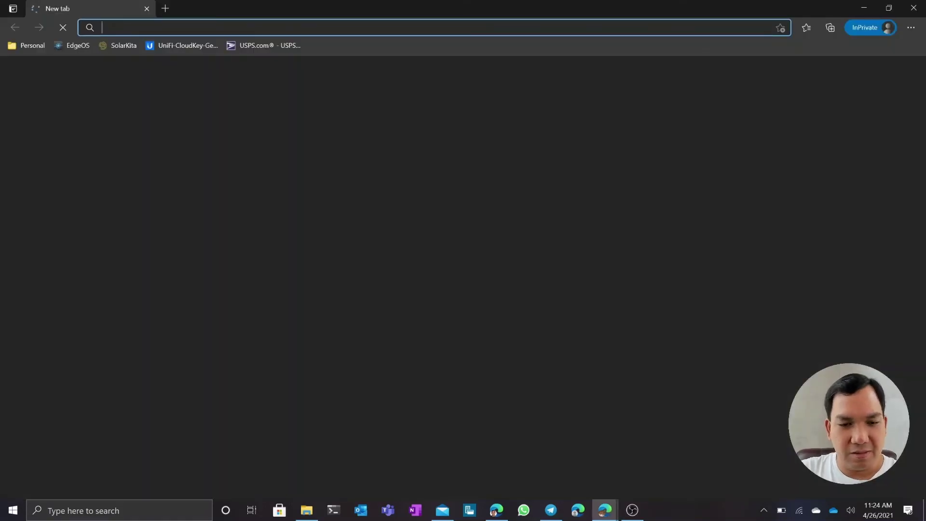
# Load the copied lab registration link in the InPrivate Edge window
pyautogui.hotkey('ctrl', 'v')
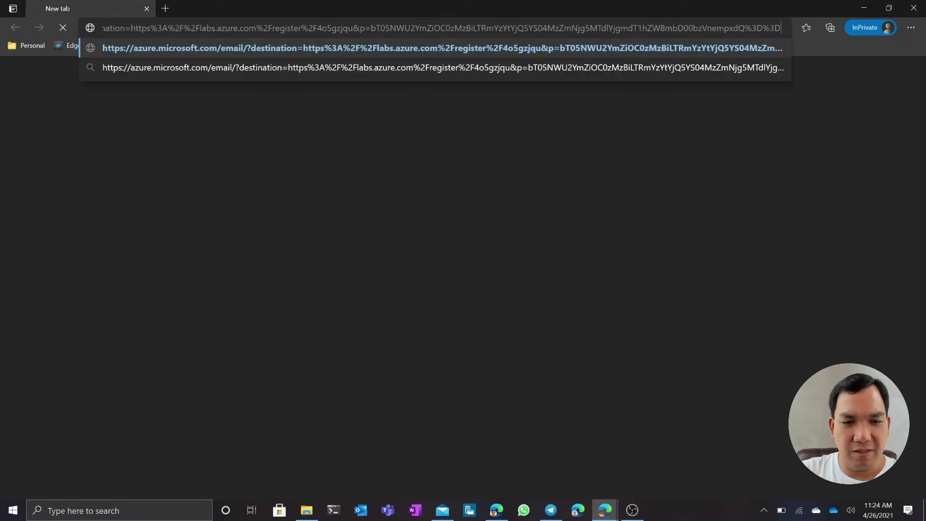
pyautogui.press('Return')
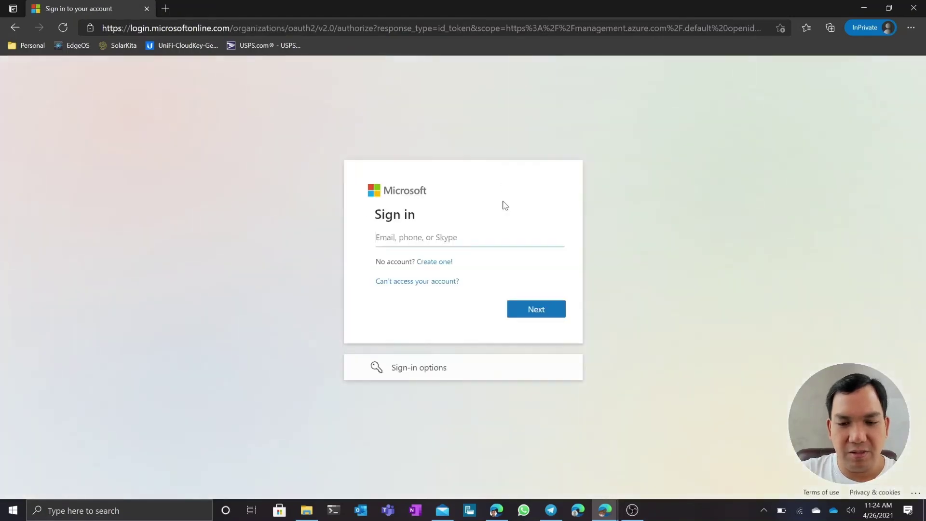
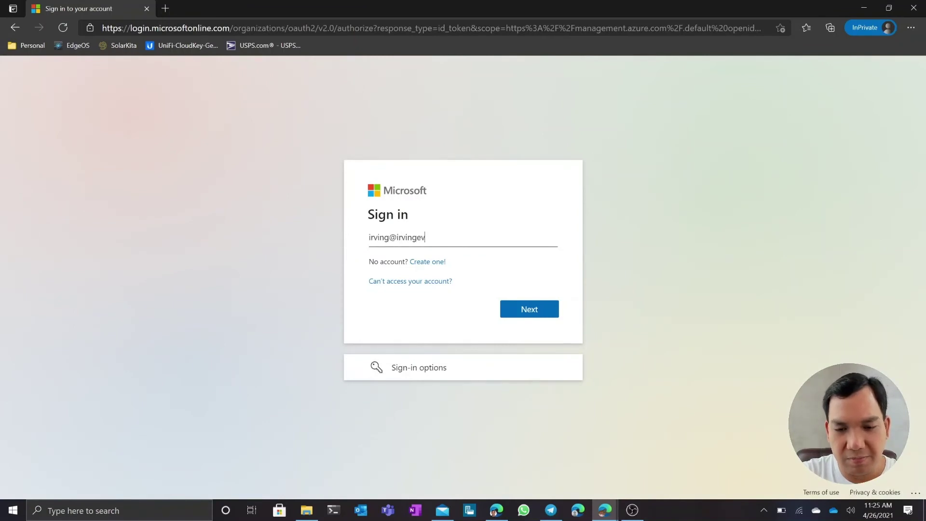
# Sign in with the invited student's e-mail address and account password
pyautogui.press('Return')
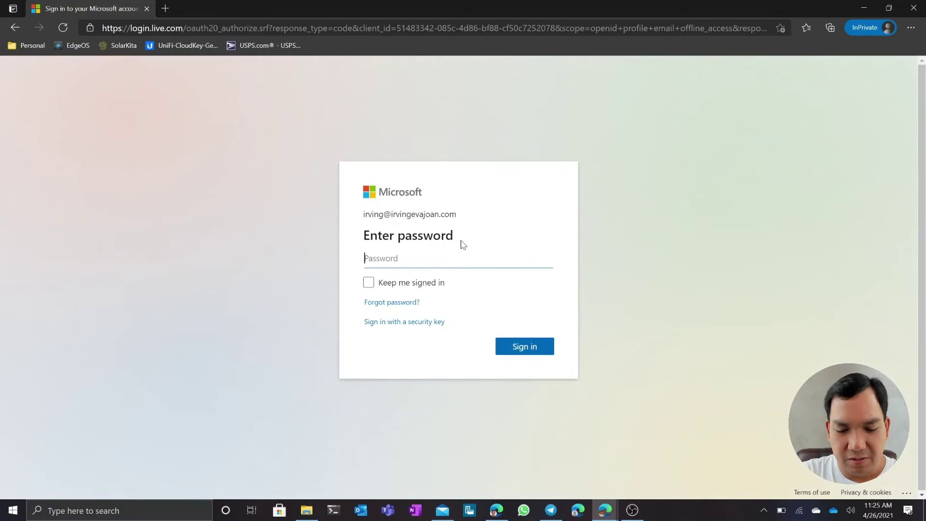
pyautogui.write('*************')
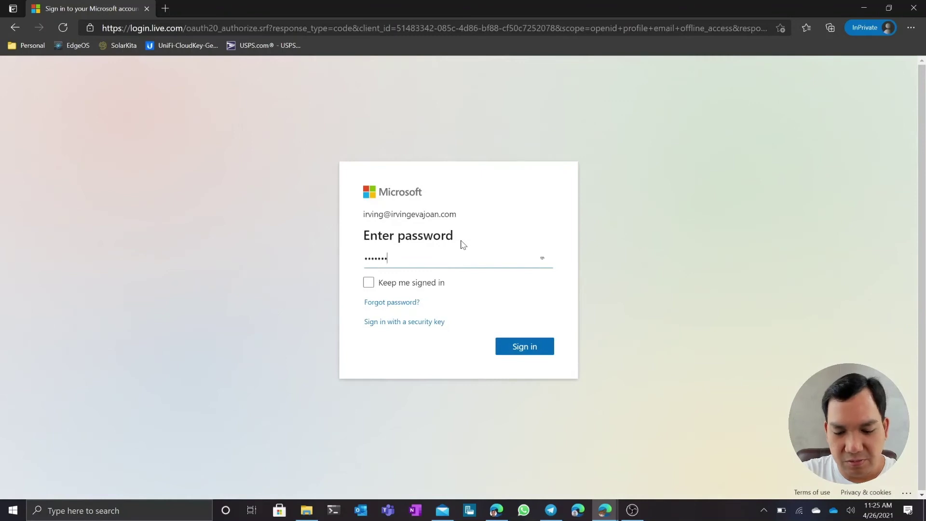
pyautogui.press('Return')
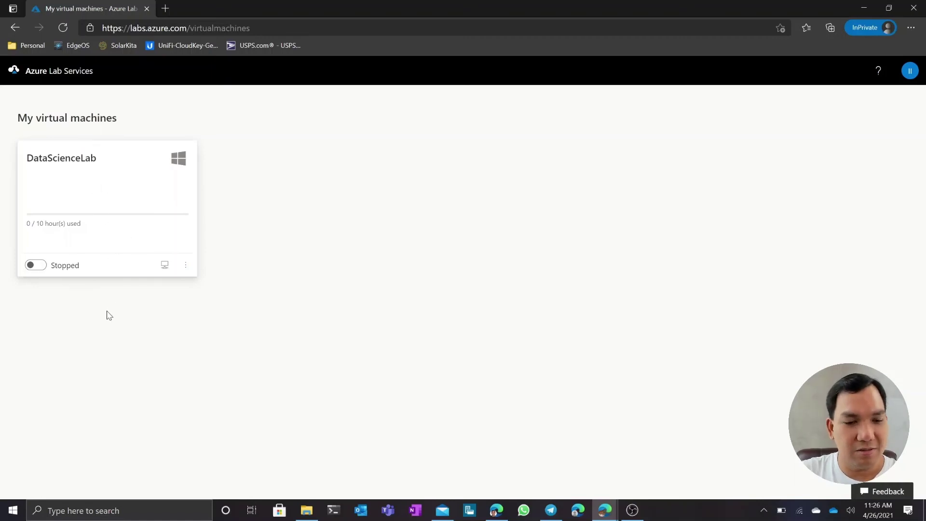
# Start the DataScienceLab virtual machine and copy its RDP host address
pyautogui.click(35, 265)
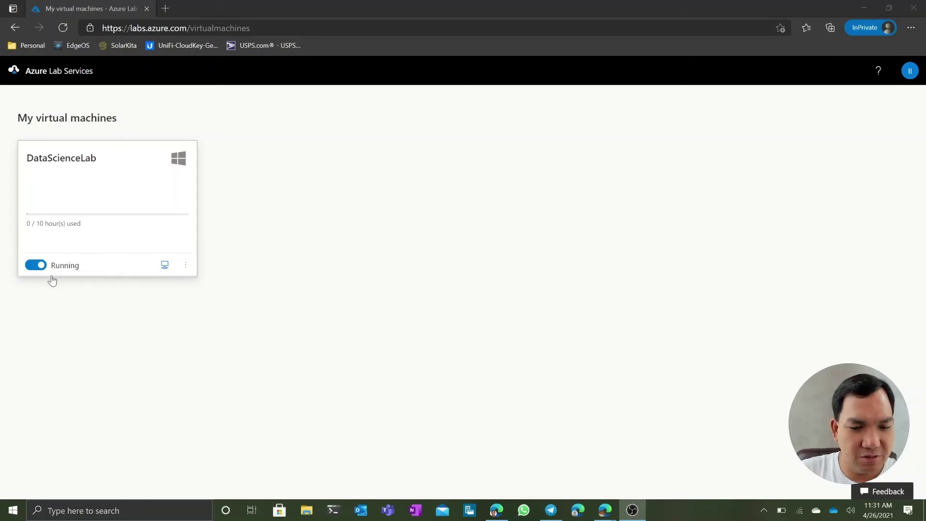
pyautogui.click(183, 270)
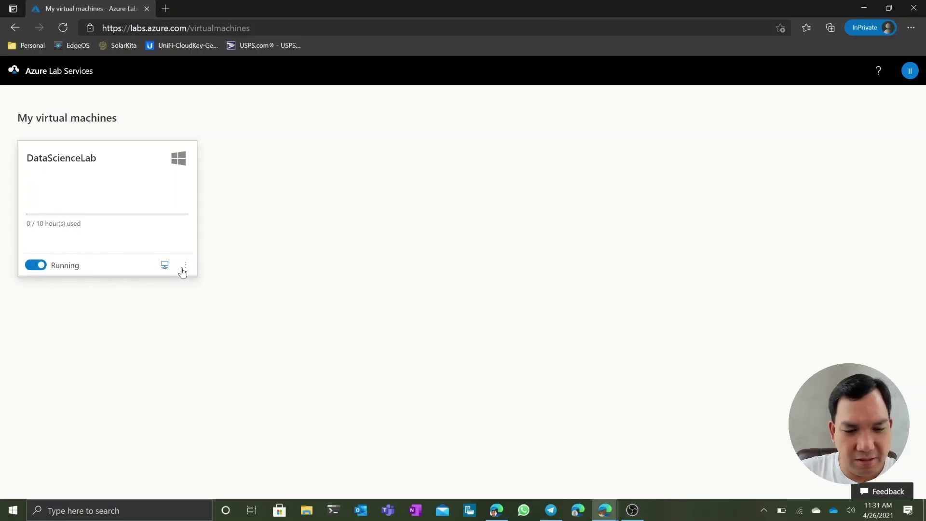
pyautogui.click(217, 283)
pyautogui.click(365, 311)
pyautogui.click(558, 337)
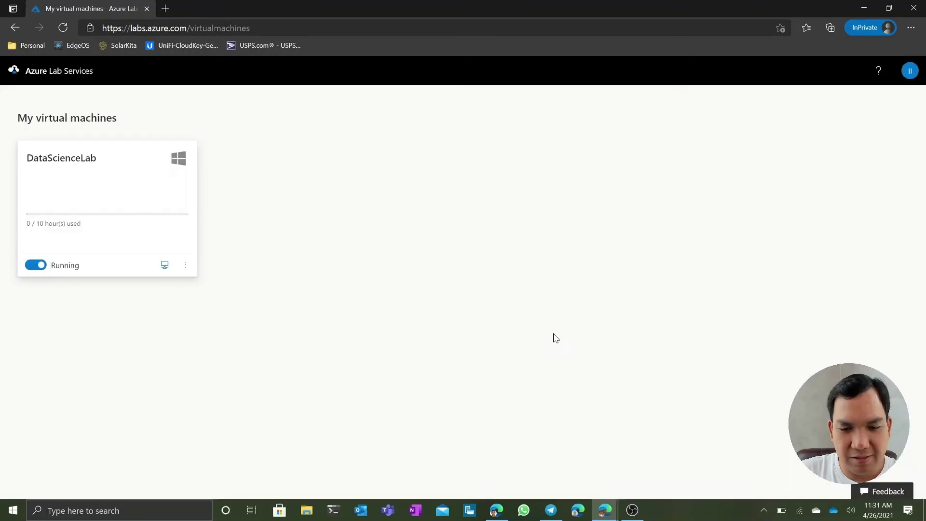
# Launch Remote Desktop Connection and connect to the pasted lab machine address
pyautogui.press('super')
pyautogui.write('remo')
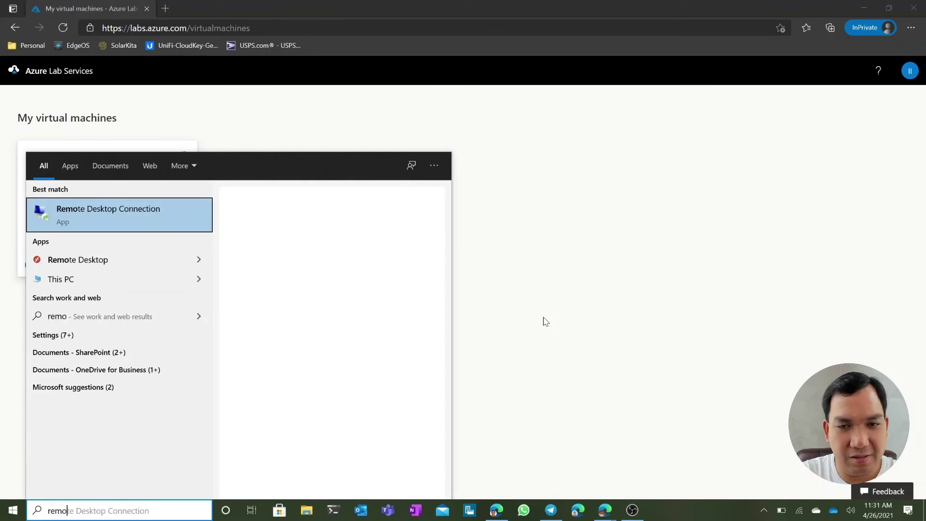
pyautogui.press('Return')
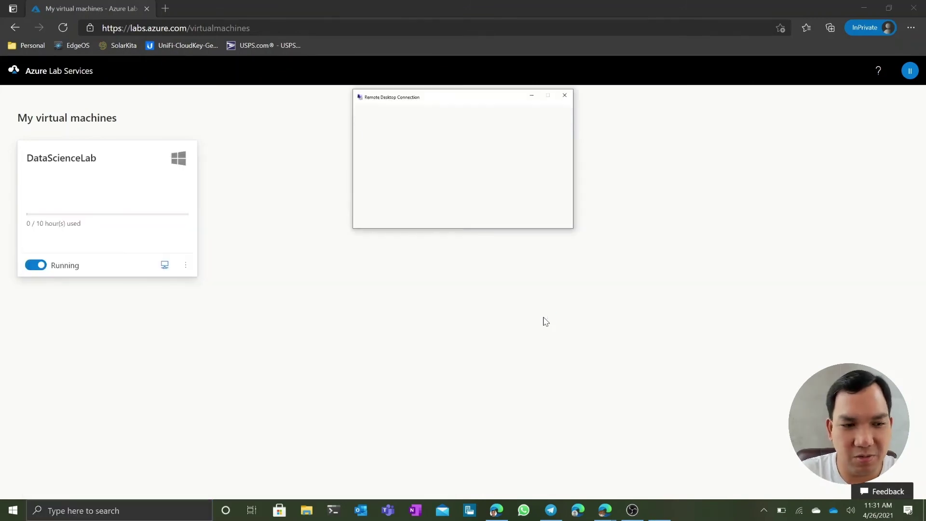
pyautogui.hotkey('ctrl', 'v')
pyautogui.press('Return')
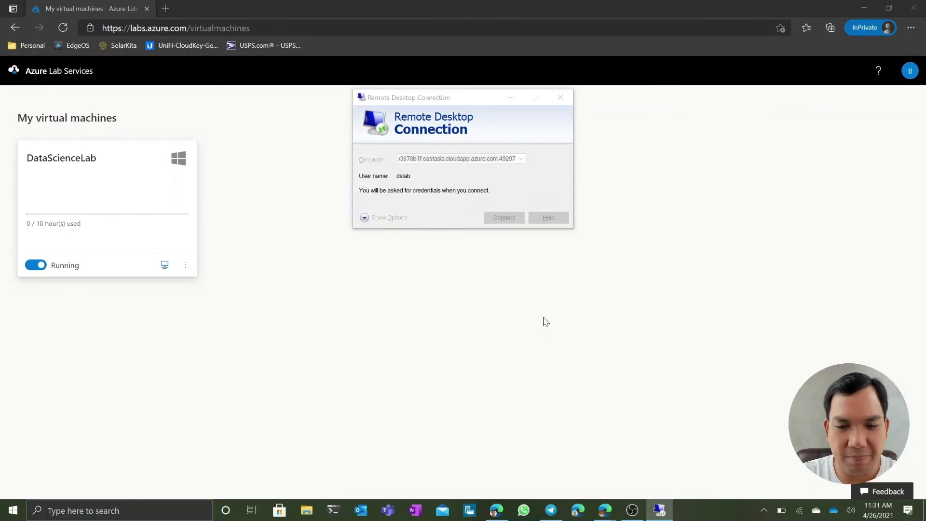
# Enter the lab user's password and accept the certificate prompt
pyautogui.write('••••••••••••••')
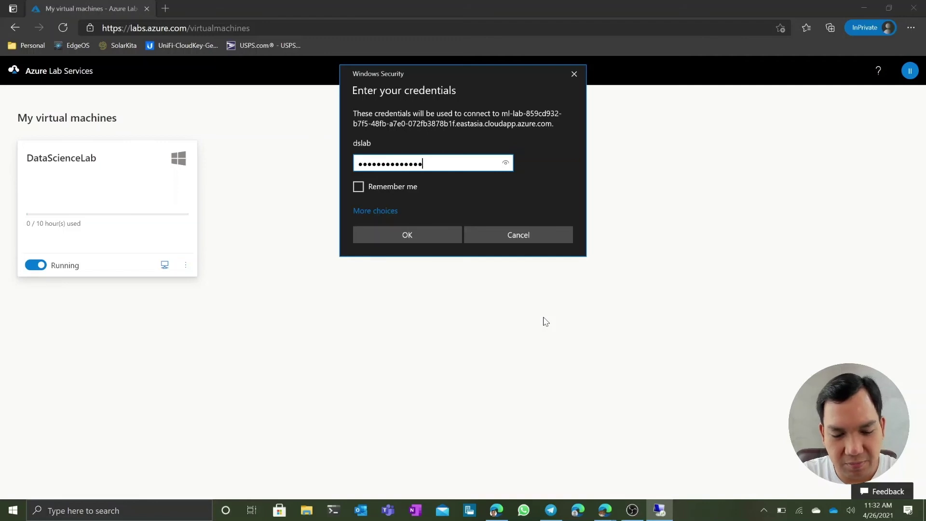
pyautogui.write('•')
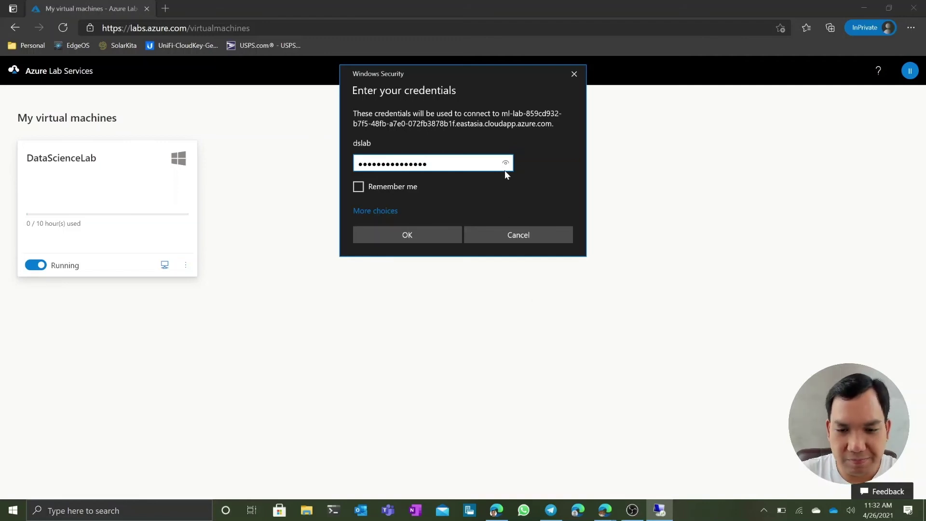
pyautogui.click(421, 233)
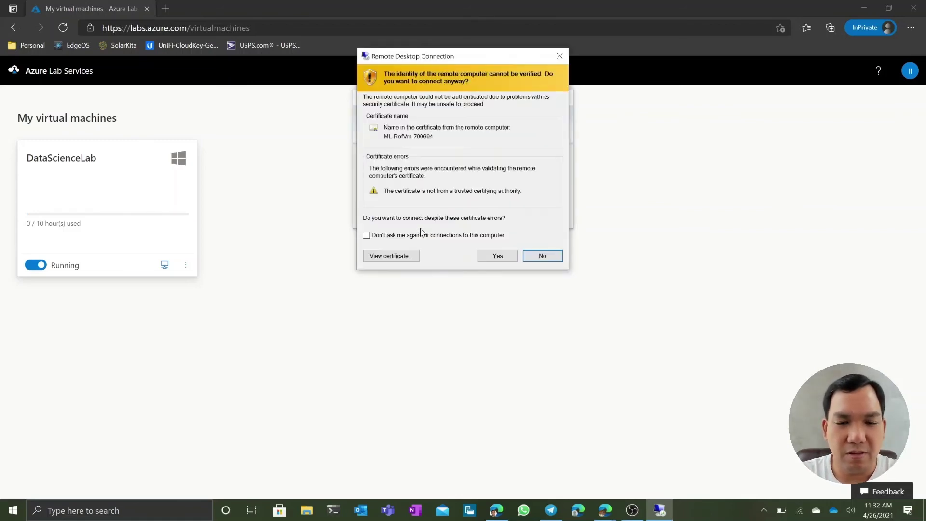
pyautogui.click(497, 257)
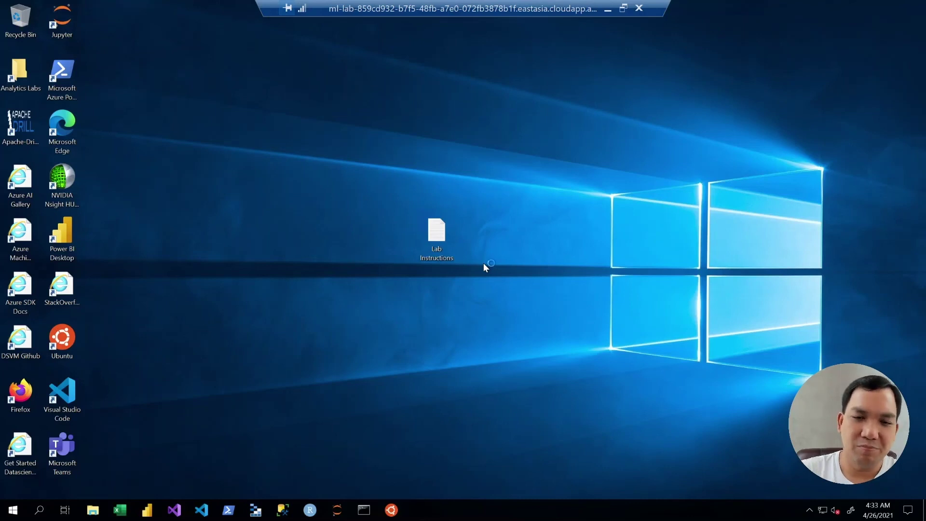
# Close the remote desktop session to the DataScienceLab machine and confirm disconnecting
pyautogui.click(639, 10)
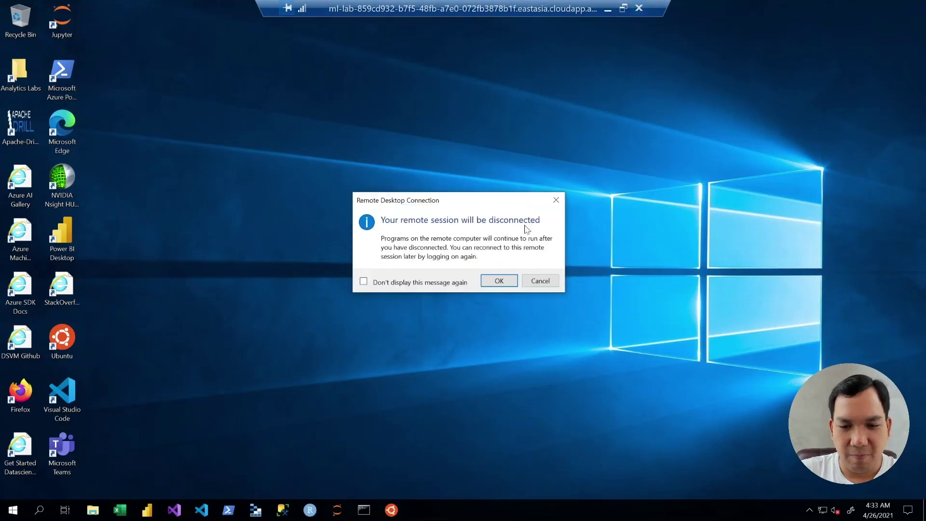
pyautogui.click(497, 282)
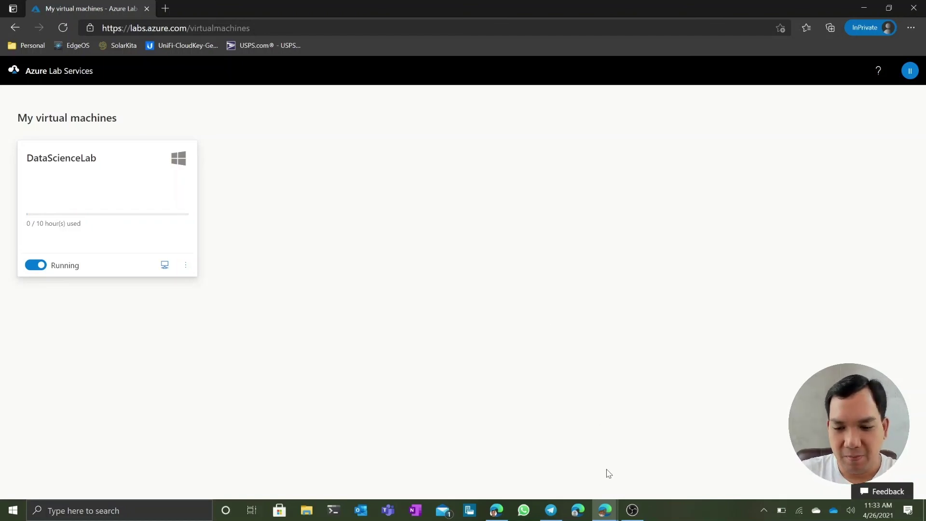
# Switch to the instructor's Edge window and refresh DataScienceLab's Virtual machine pool
pyautogui.click(605, 510)
pyautogui.click(545, 463)
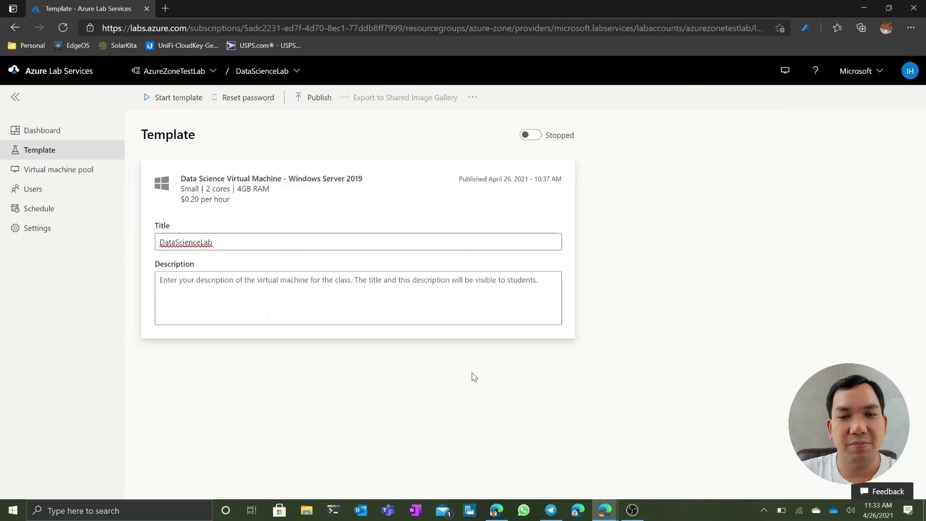
pyautogui.click(86, 177)
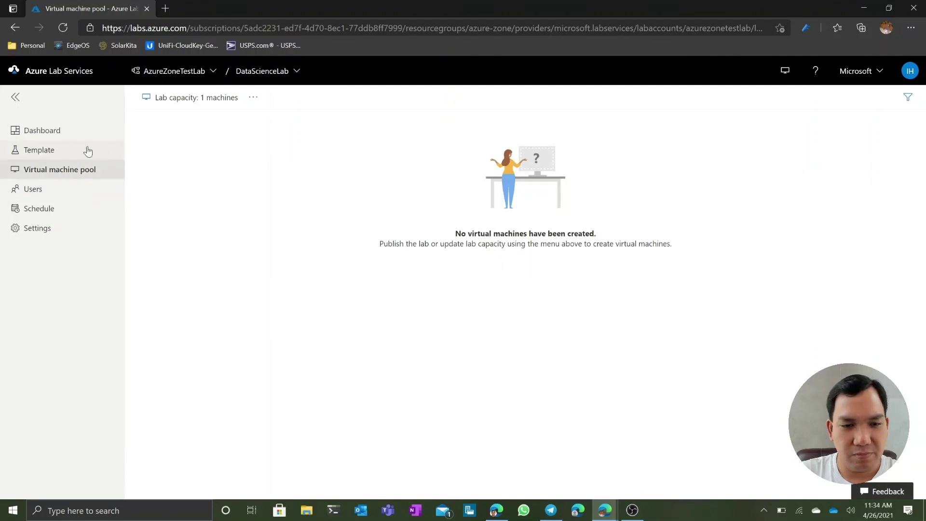
pyautogui.click(66, 29)
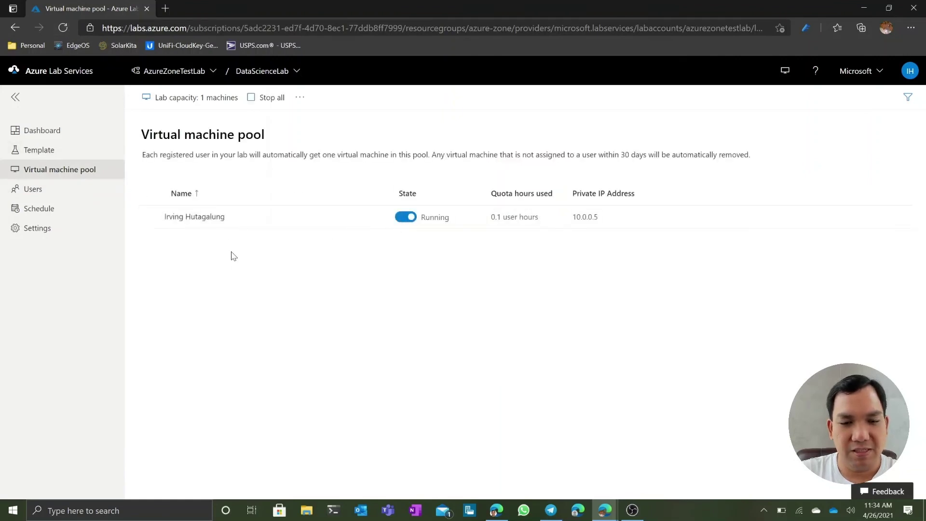